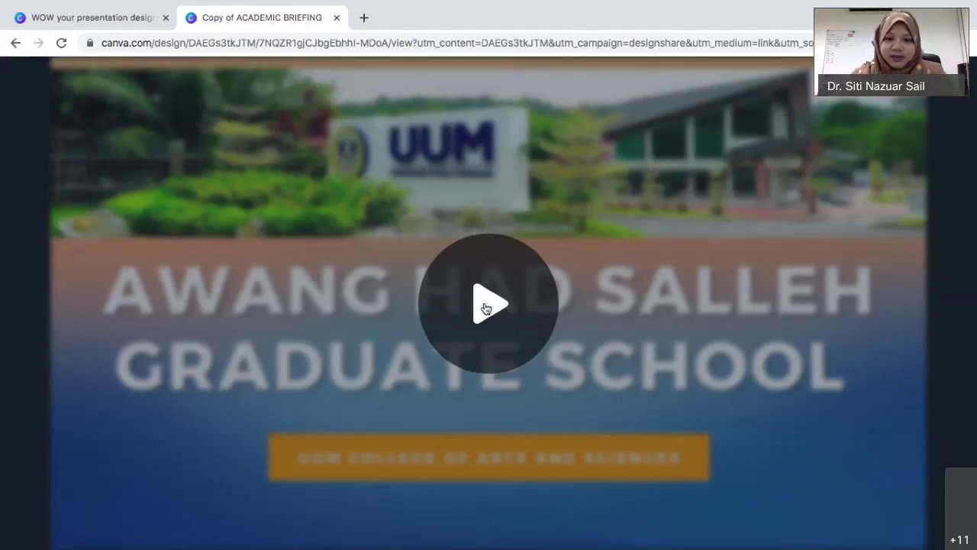
# Play the shared academic briefing presentation through to the Universiti Utara Malaysia colleges slide and pause it there.
pyautogui.click(485, 308)
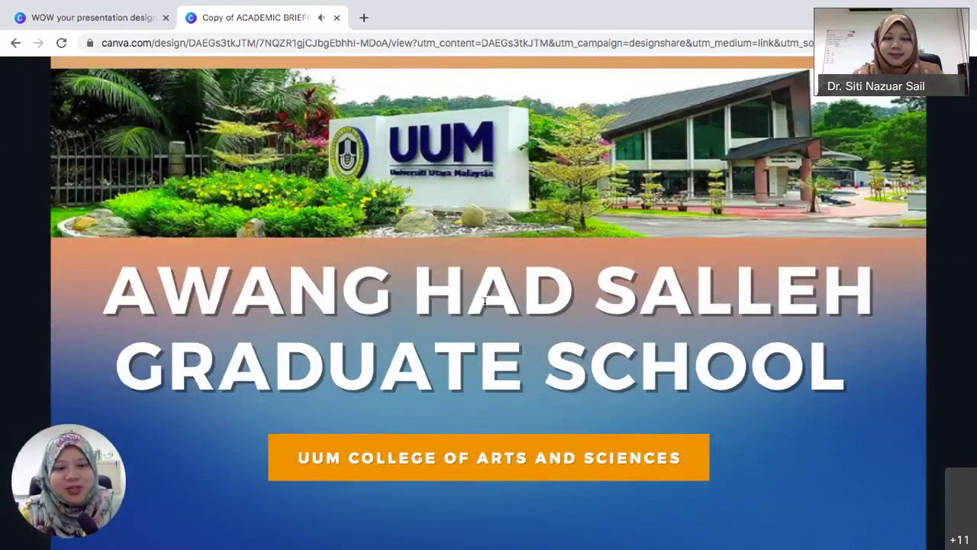
pyautogui.moveTo(191, 537)
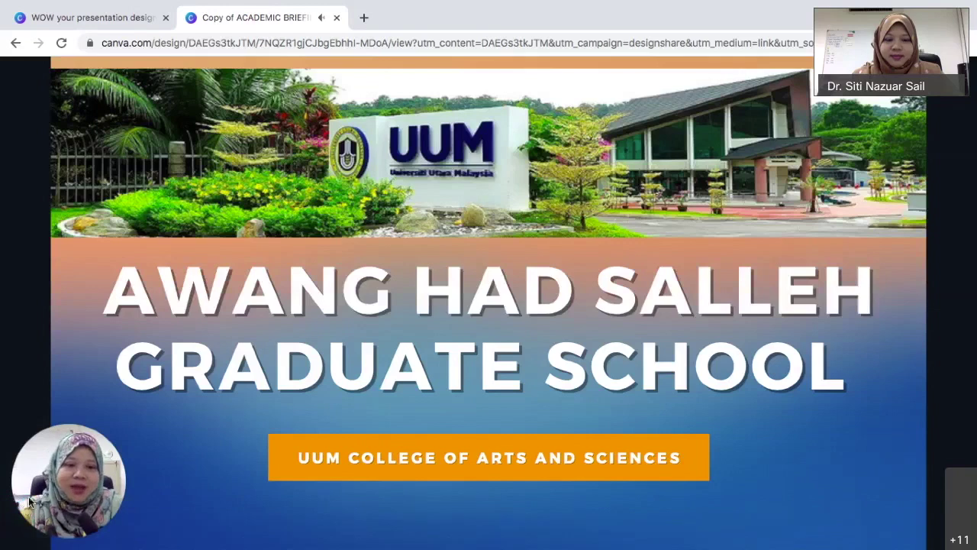
pyautogui.moveTo(27, 505)
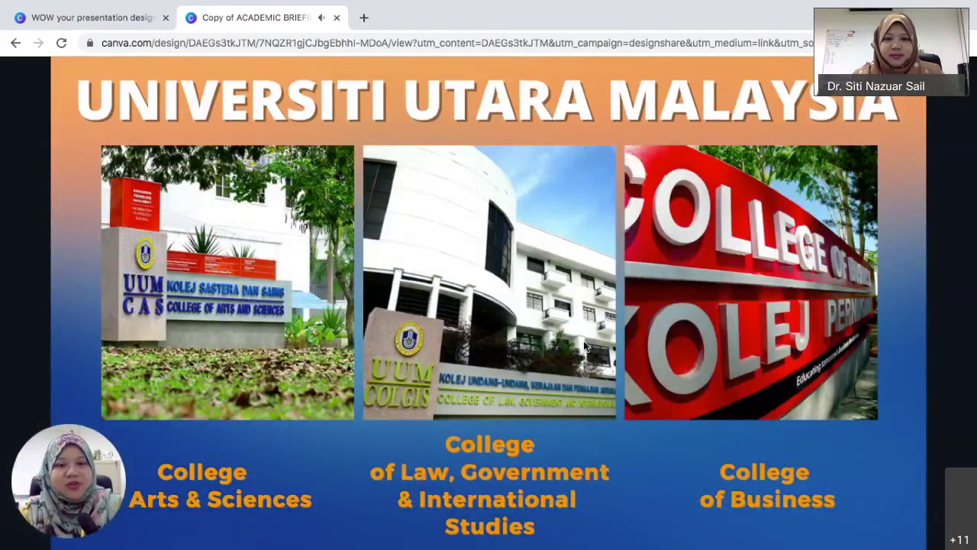
pyautogui.moveTo(909, 397)
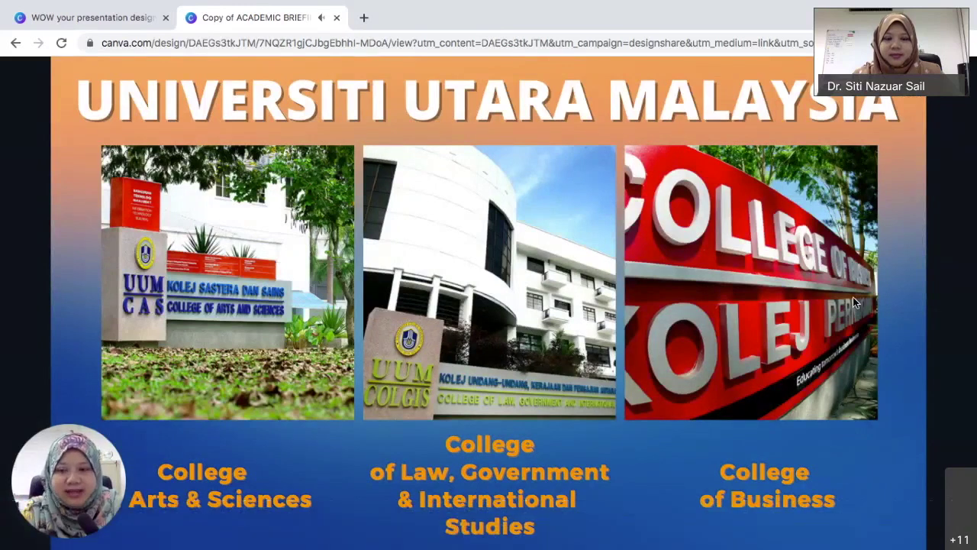
pyautogui.moveTo(825, 247)
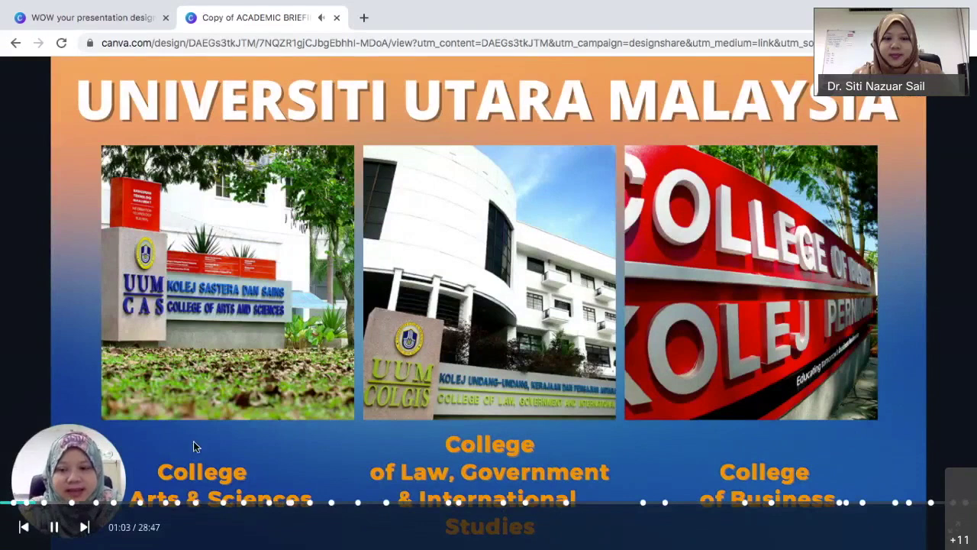
pyautogui.click(55, 529)
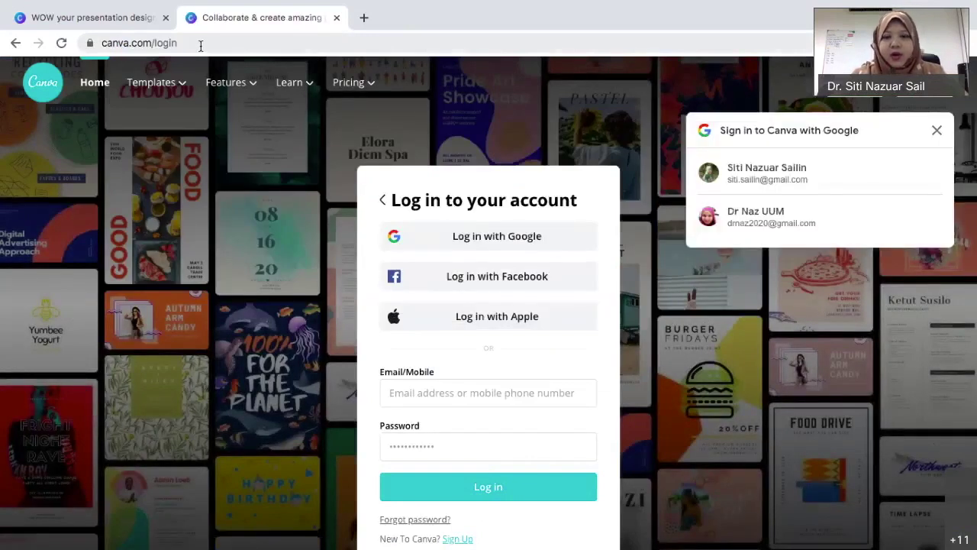
# Dismiss the Google sign-in prompt and sign up to Canva with an existing Google account.
pyautogui.click(938, 132)
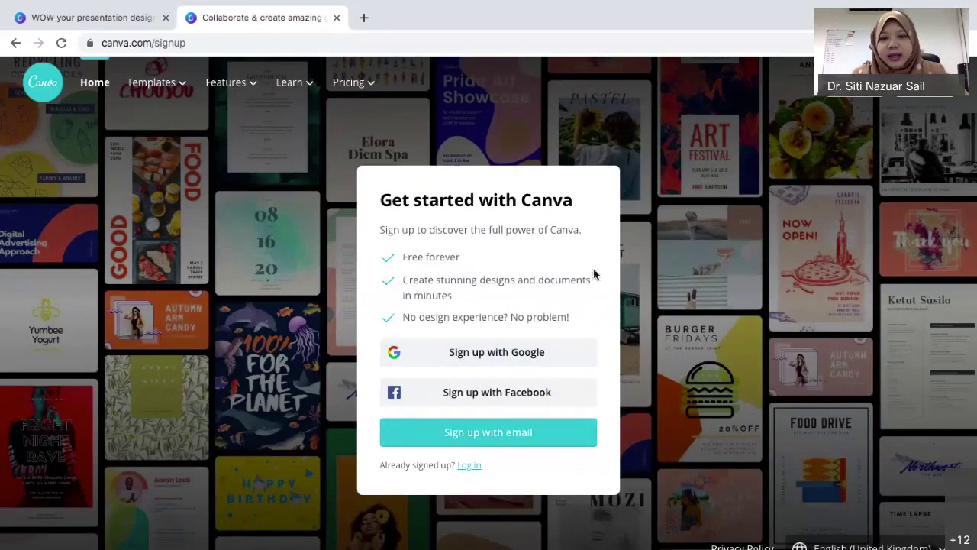
pyautogui.click(506, 358)
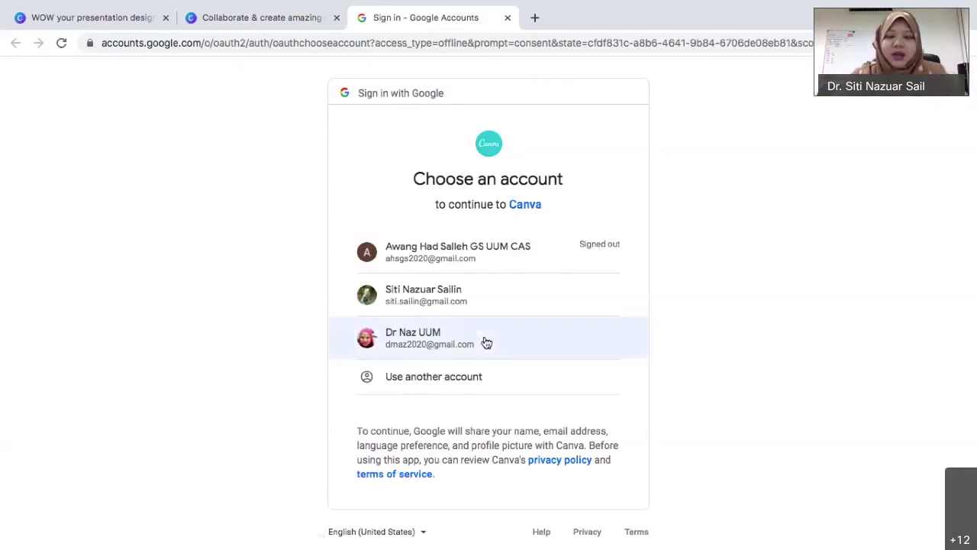
pyautogui.click(427, 343)
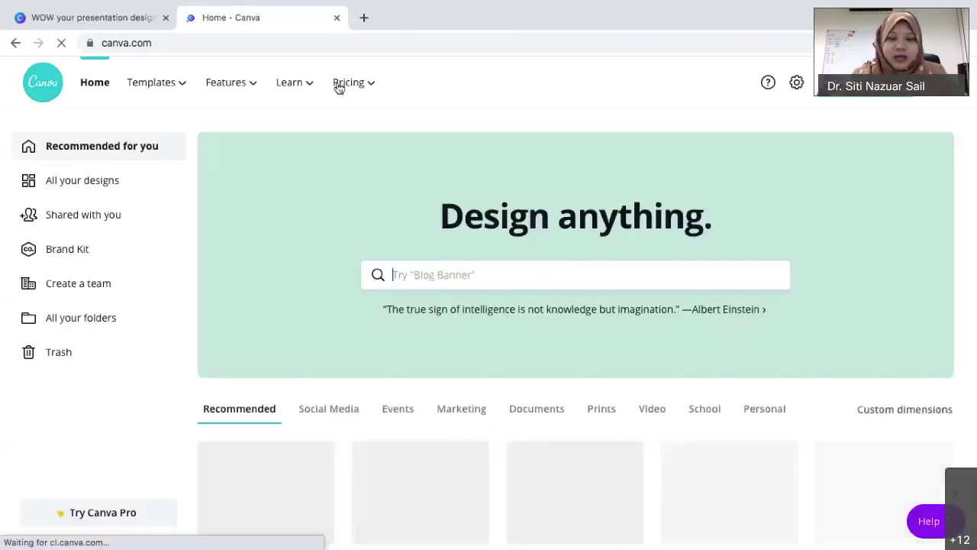
# Open the pricing page and compare the Free, Pro and Enterprise plans and their top features.
pyautogui.click(340, 84)
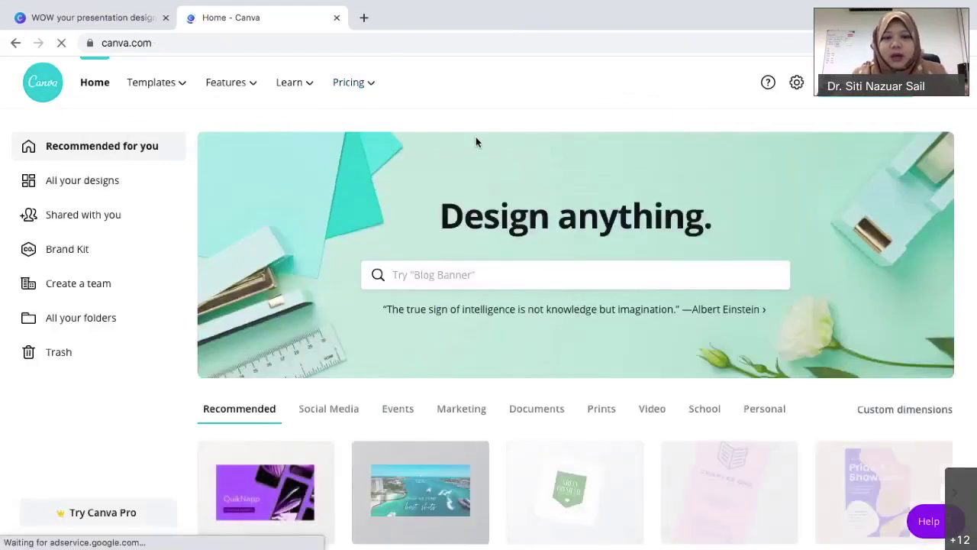
pyautogui.moveTo(371, 85)
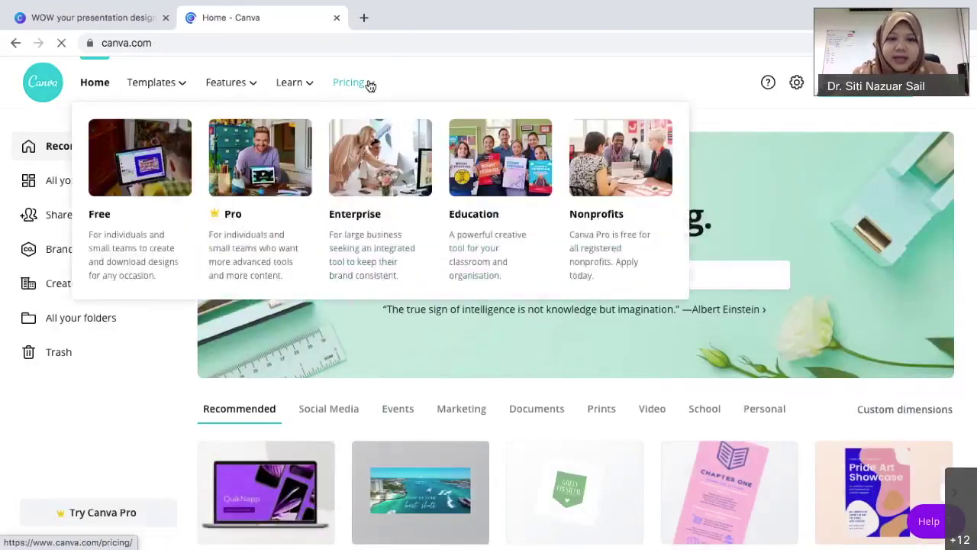
pyautogui.click(174, 212)
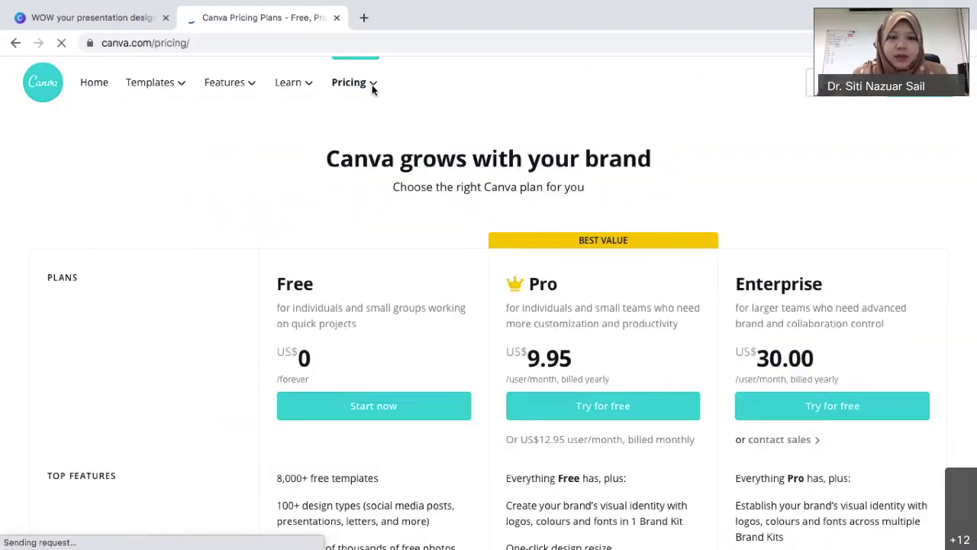
pyautogui.scroll(-1, 397, 260)
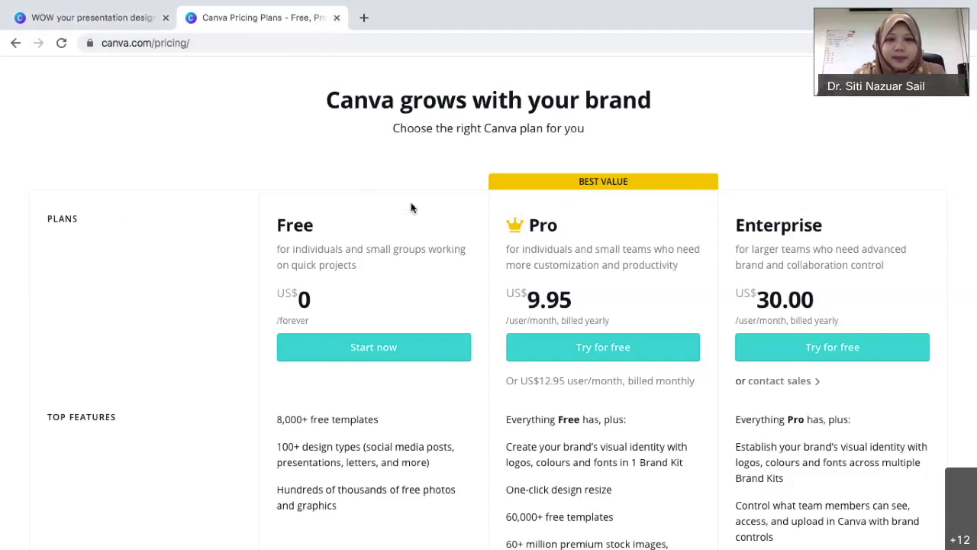
pyautogui.scroll(1, 411, 208)
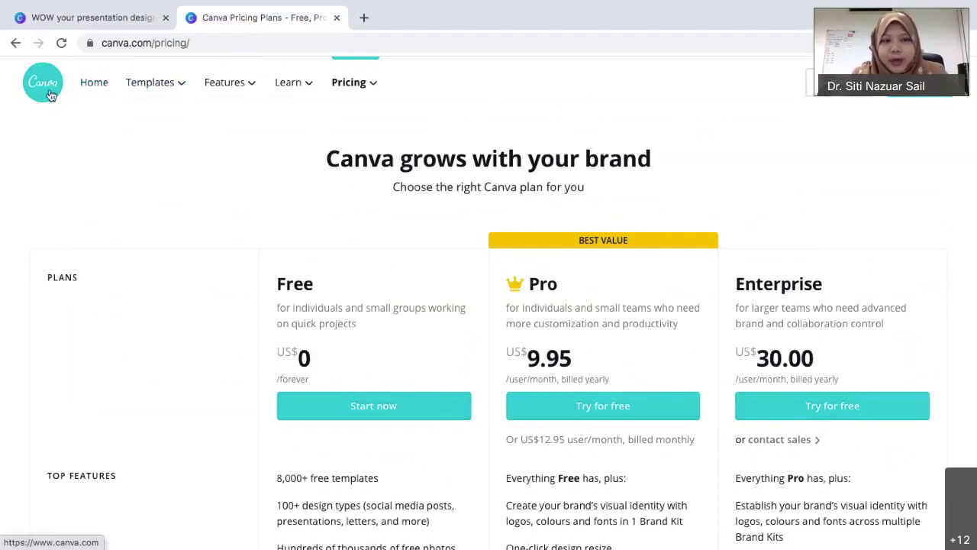
# Return to the home page and look over the template categories and the recommended design types.
pyautogui.click(89, 87)
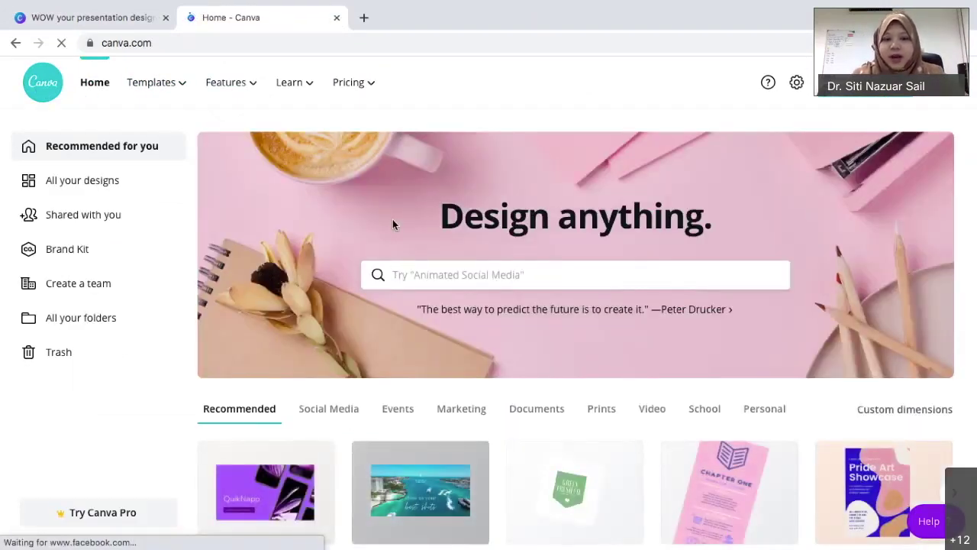
pyautogui.scroll(-1, 392, 221)
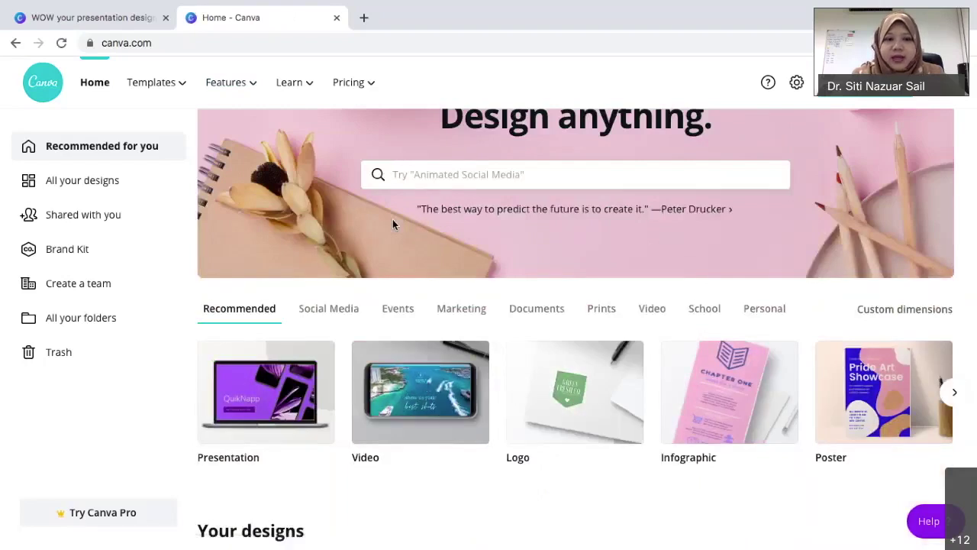
pyautogui.scroll(1, 393, 219)
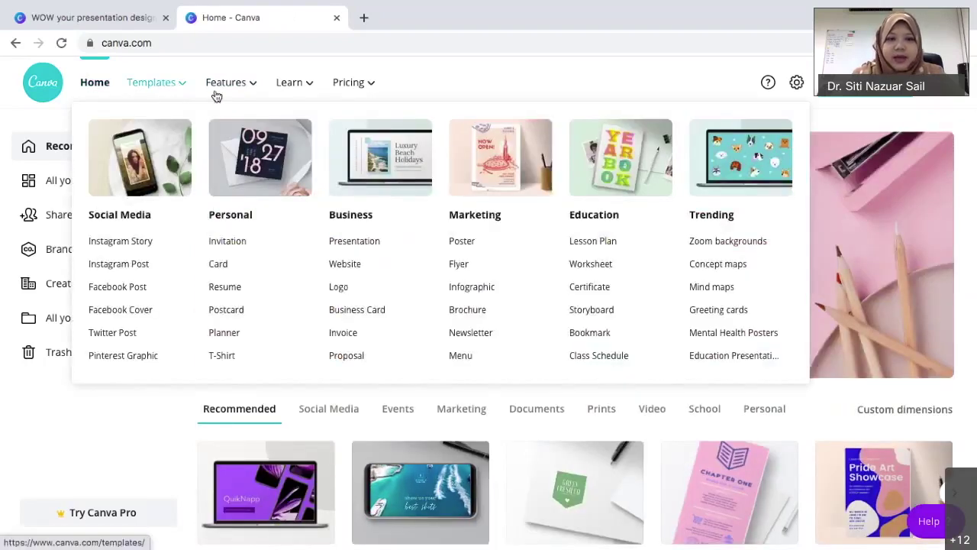
pyautogui.moveTo(251, 90)
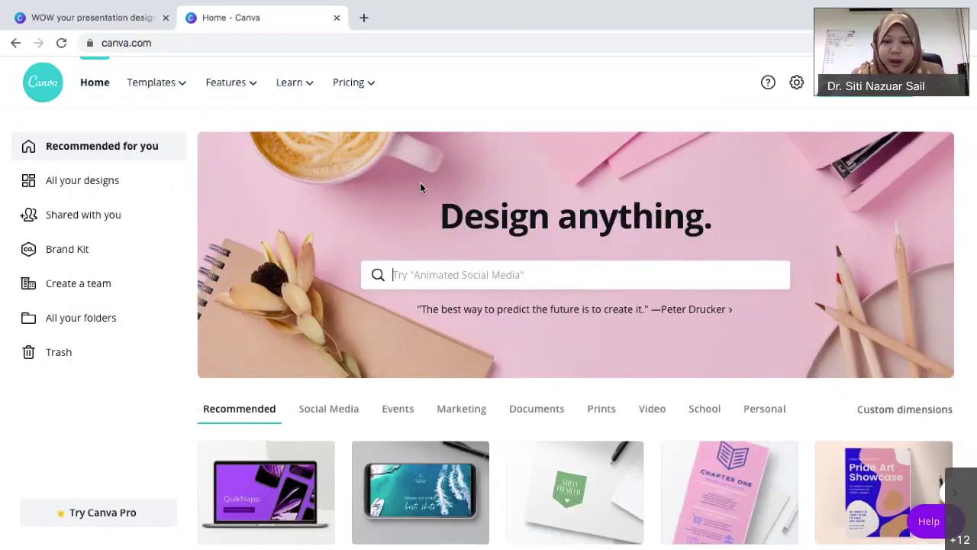
pyautogui.scroll(-2, 420, 184)
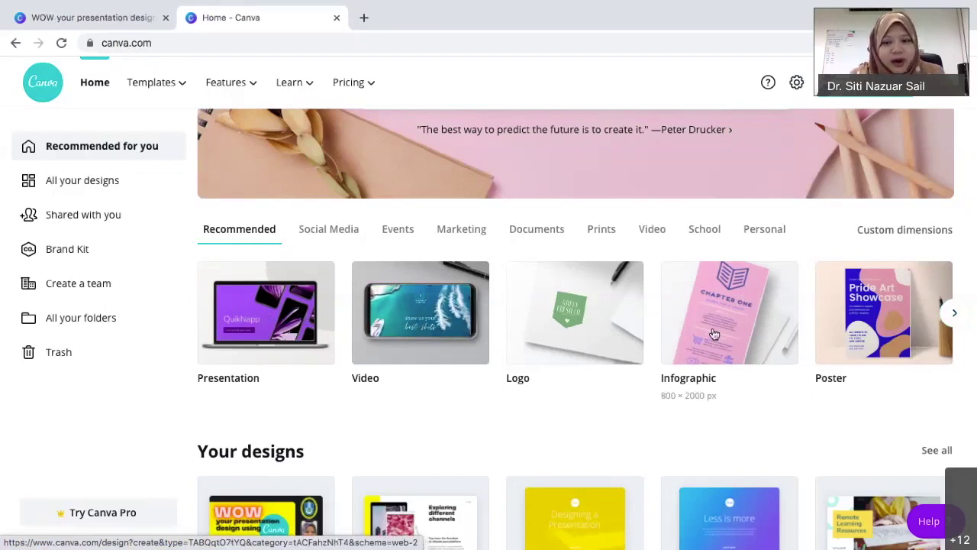
pyautogui.click(952, 314)
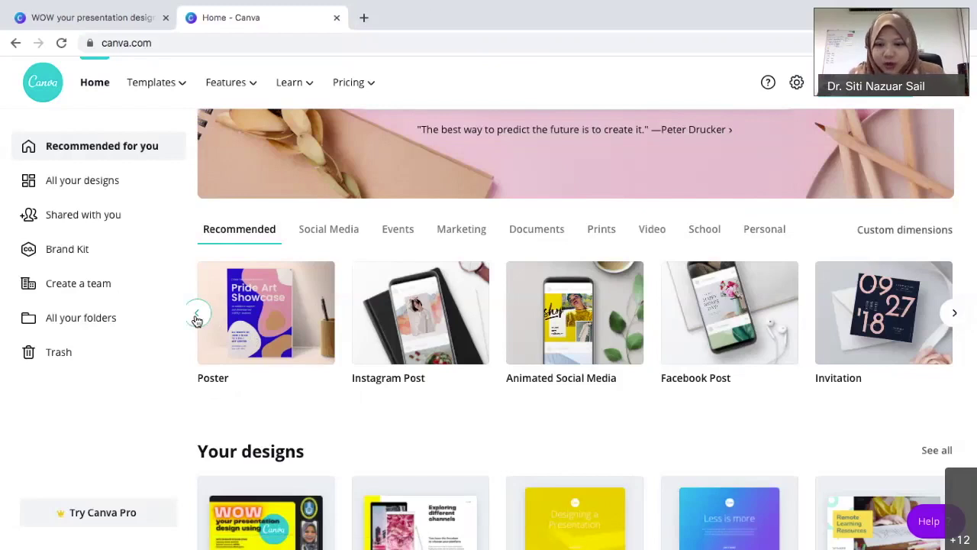
pyautogui.click(196, 319)
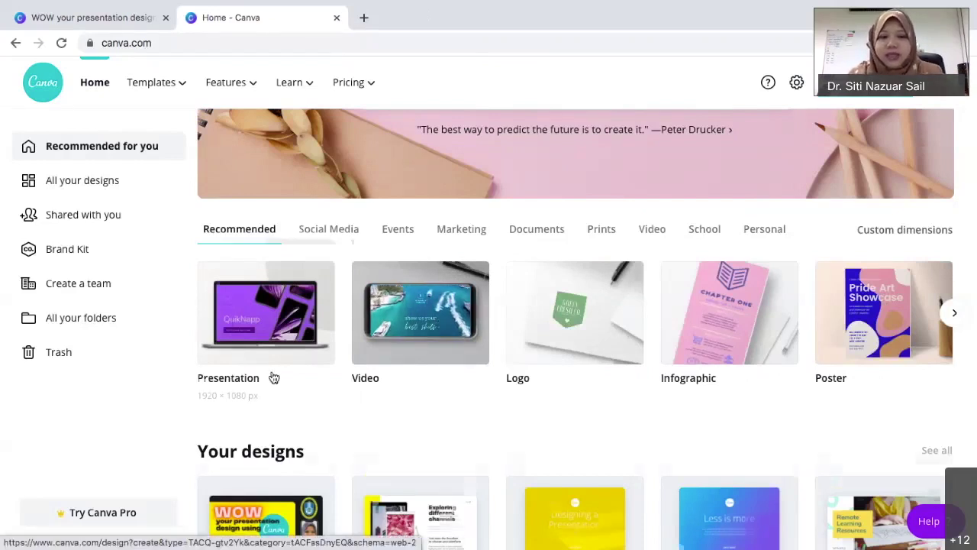
pyautogui.scroll(-1, 274, 377)
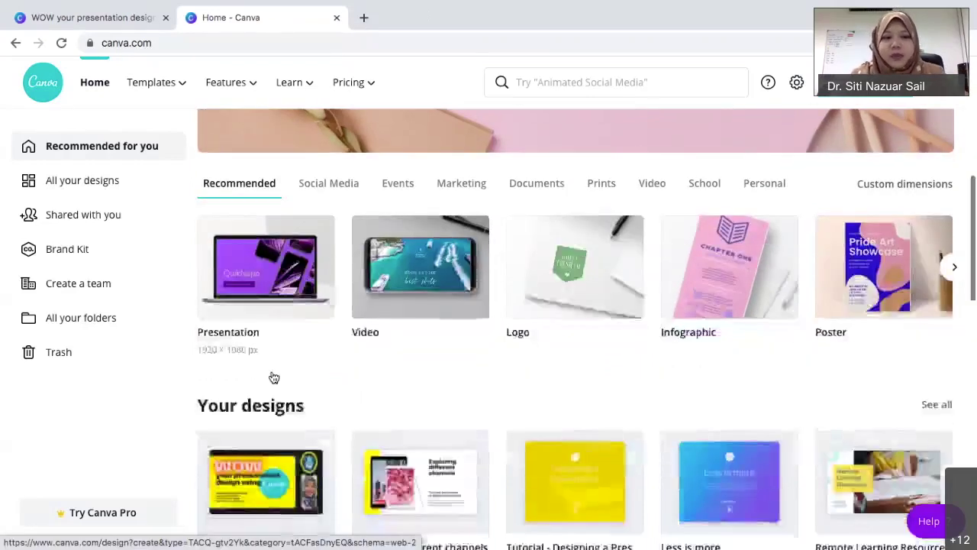
# Look through the collection of all existing designs and return to the home page.
pyautogui.click(77, 185)
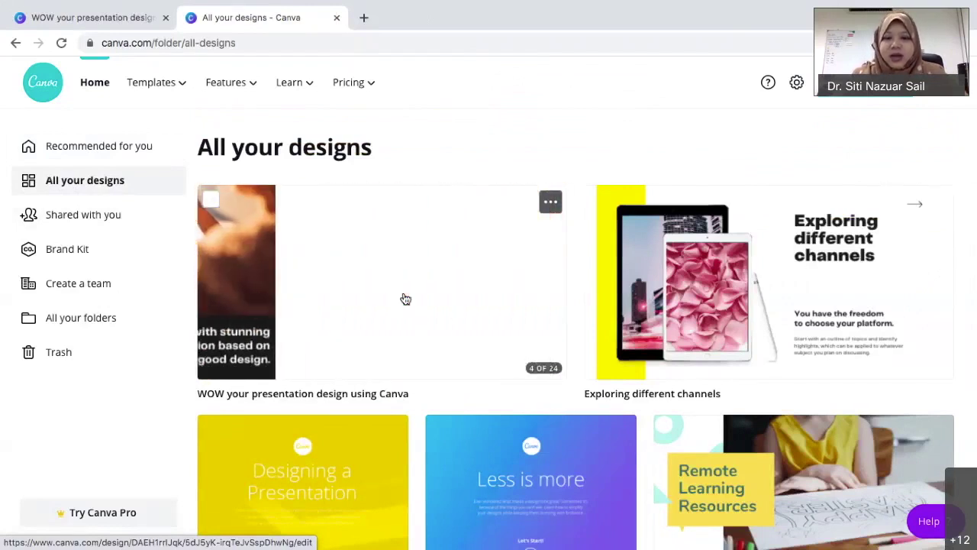
pyautogui.scroll(-1, 405, 299)
pyautogui.scroll(-1, 404, 296)
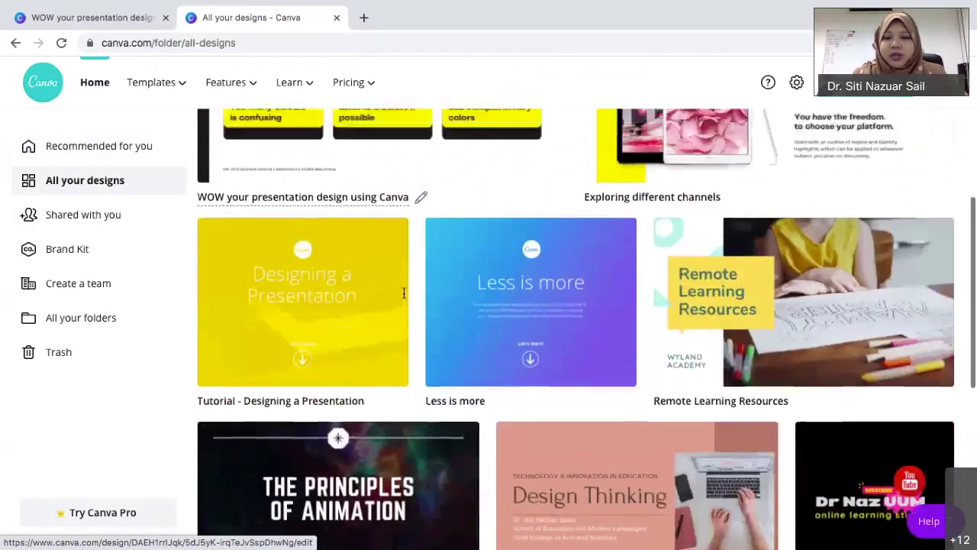
pyautogui.scroll(2, 404, 296)
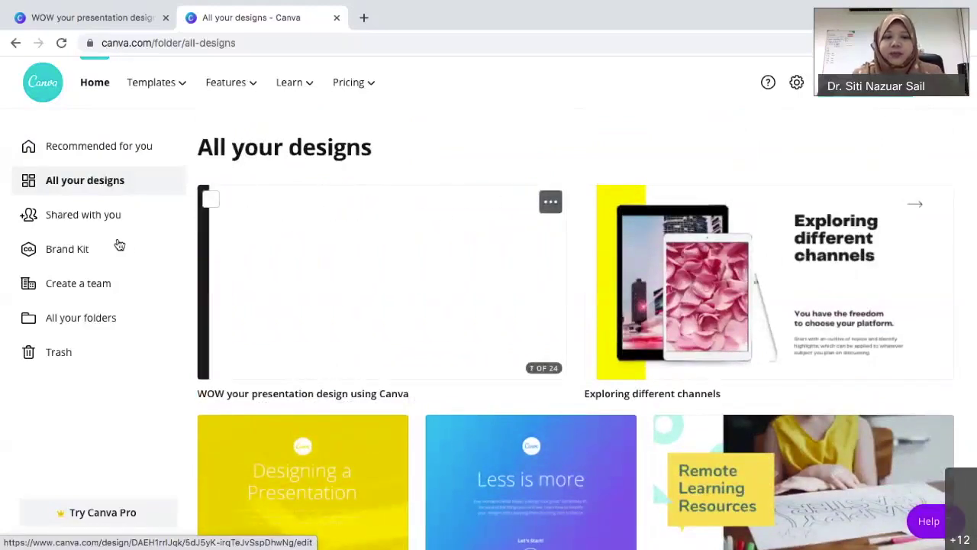
pyautogui.hotkey('alt', 'Left')
pyautogui.click(99, 88)
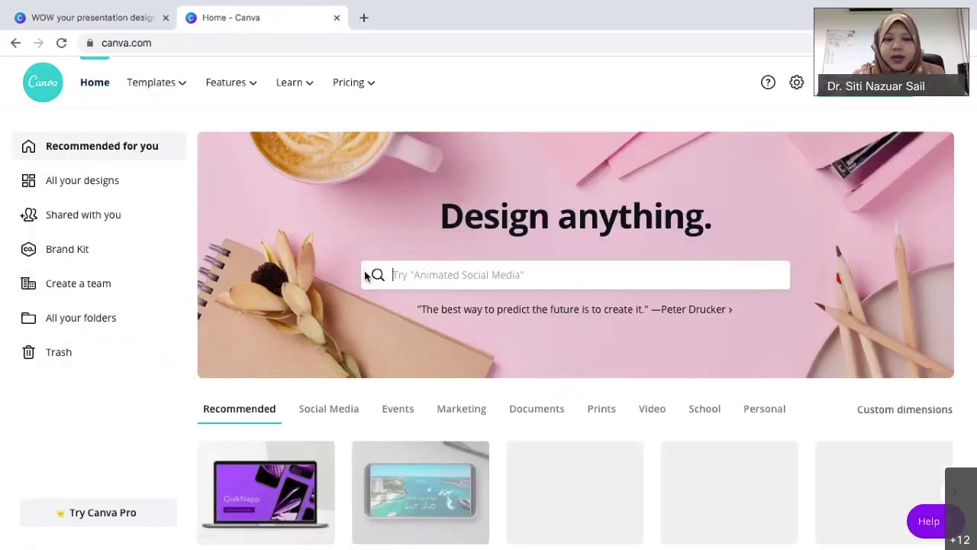
# Create a new blank 1920 × 1080 px Presentation from the recommended design types.
pyautogui.scroll(-2, 413, 298)
pyautogui.scroll(-2, 432, 321)
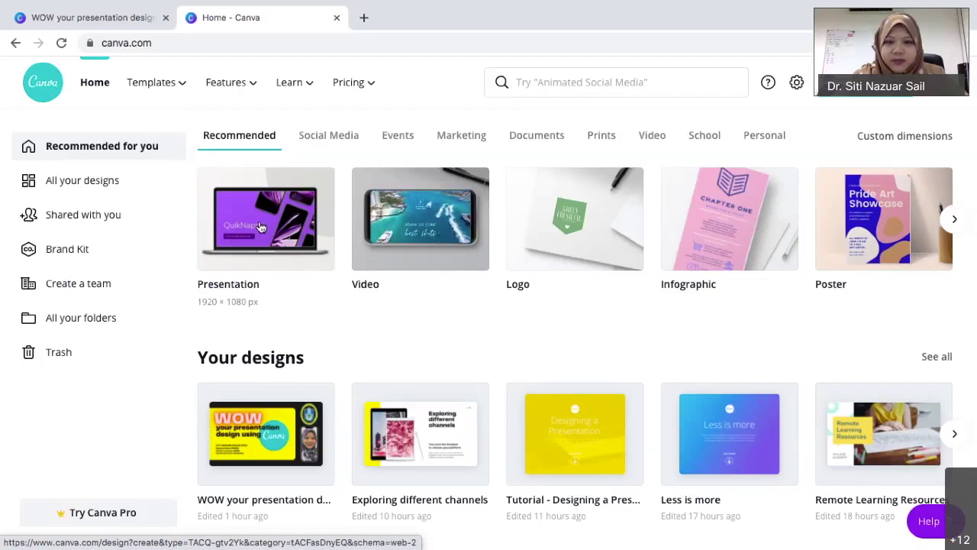
pyautogui.click(260, 226)
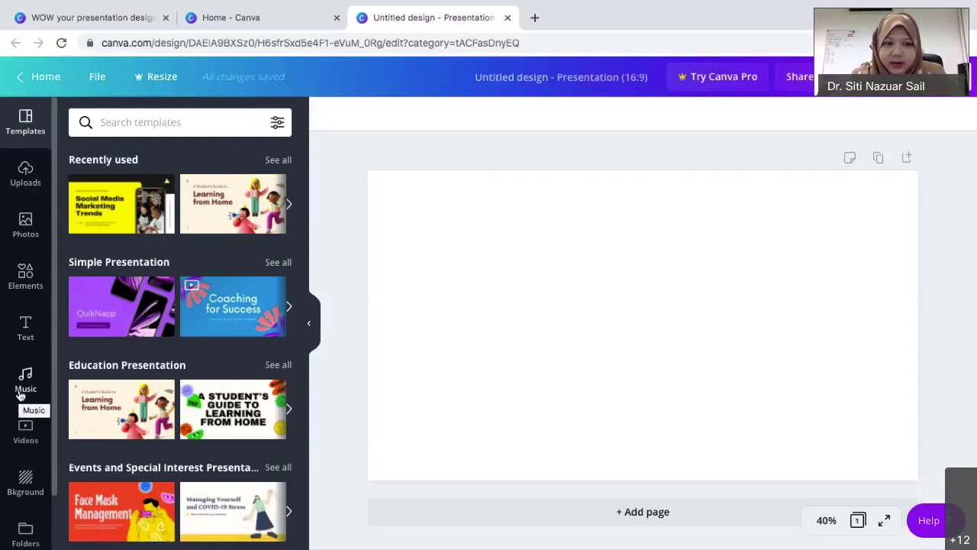
# Set the blank page's background colour to black from the default colours.
pyautogui.click(456, 250)
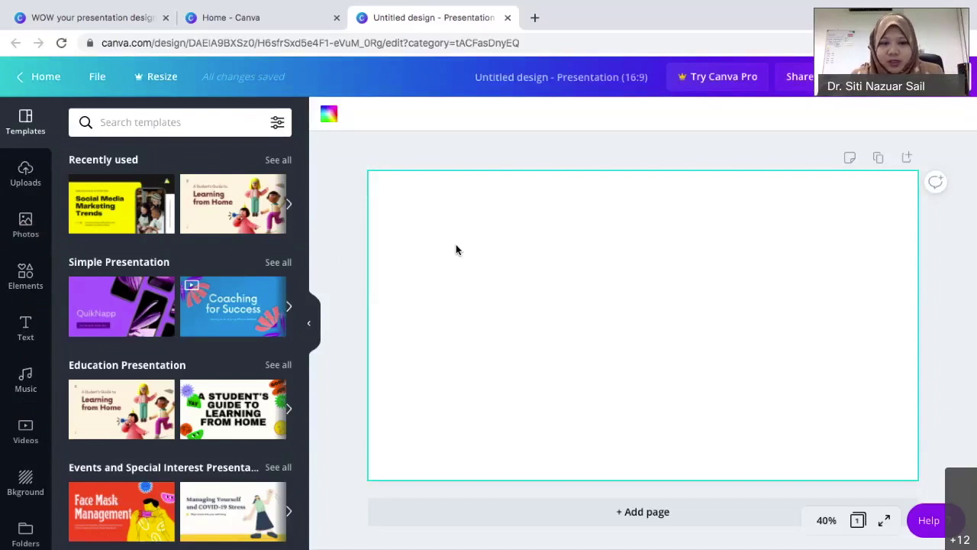
pyautogui.click(328, 116)
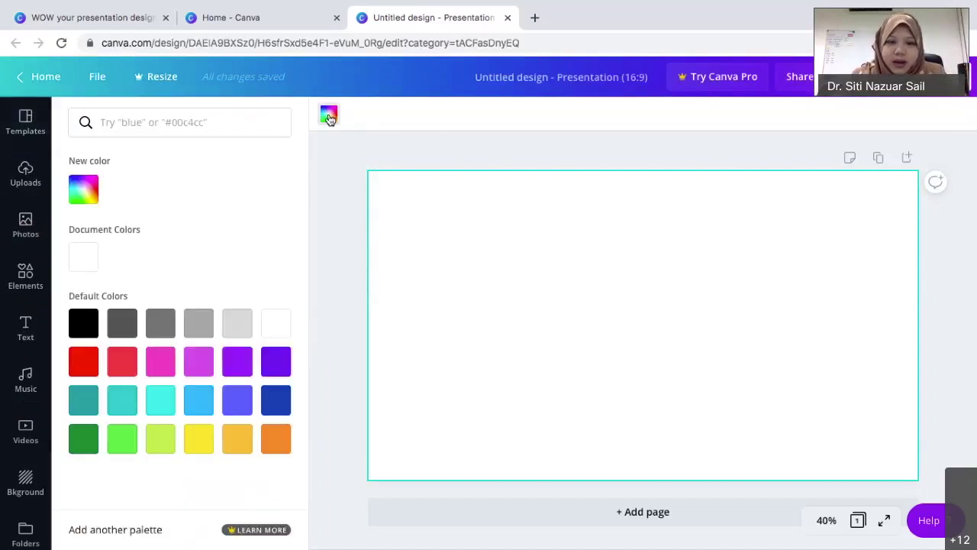
pyautogui.click(85, 331)
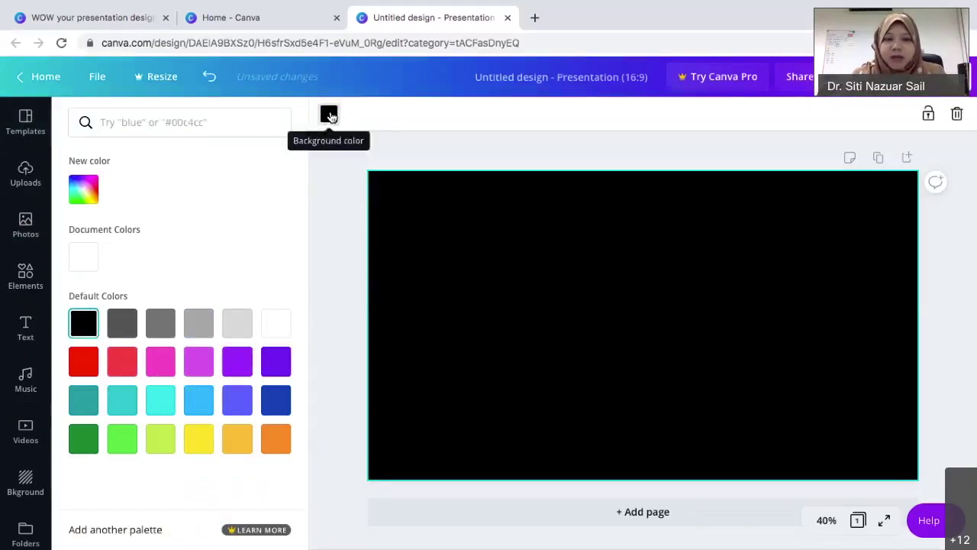
pyautogui.click(329, 115)
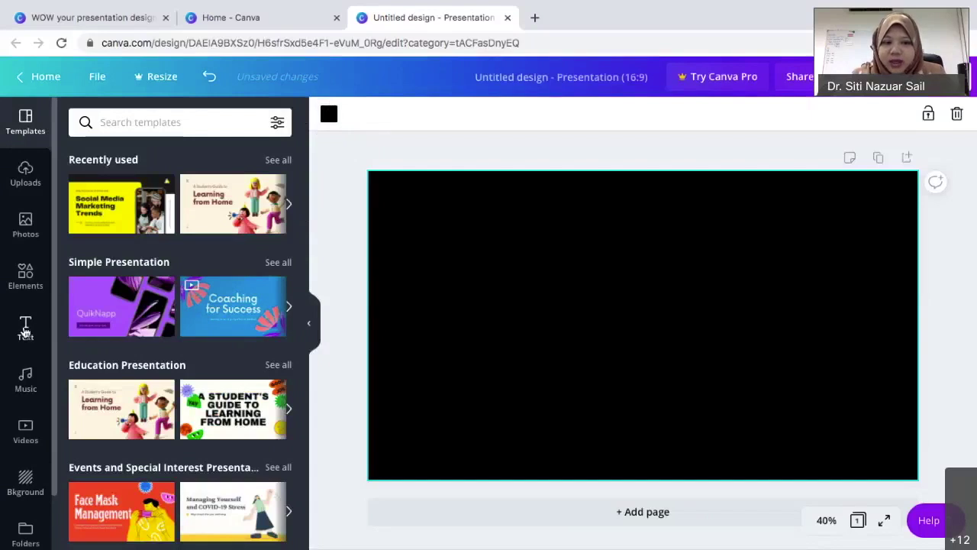
# Add a heading to the black page and replace its placeholder text with "WOW your presentation".
pyautogui.click(26, 328)
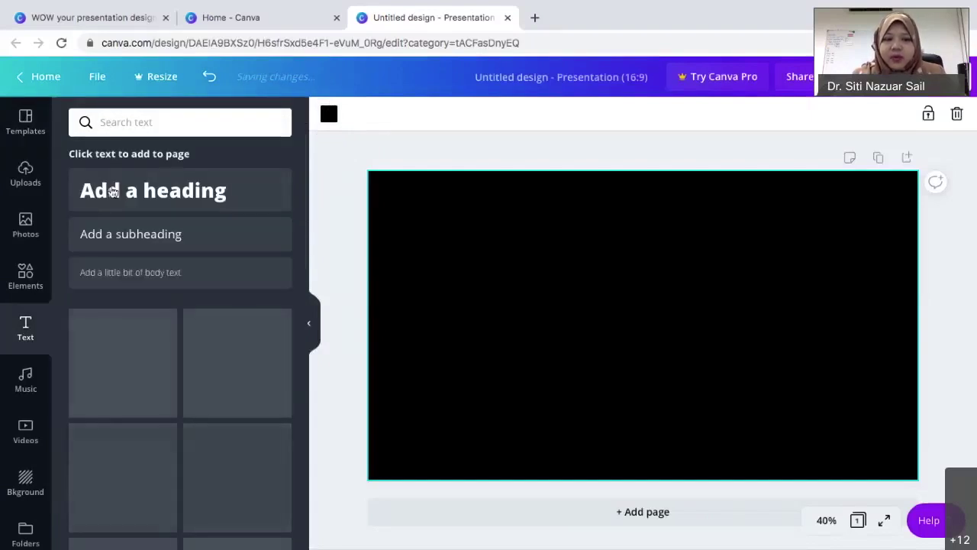
pyautogui.scroll(-2, 131, 349)
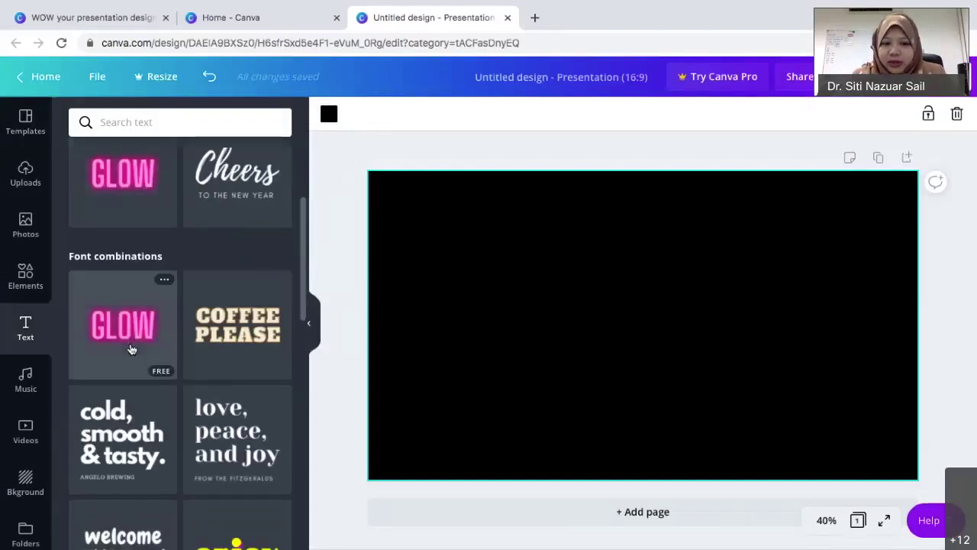
pyautogui.scroll(3, 130, 349)
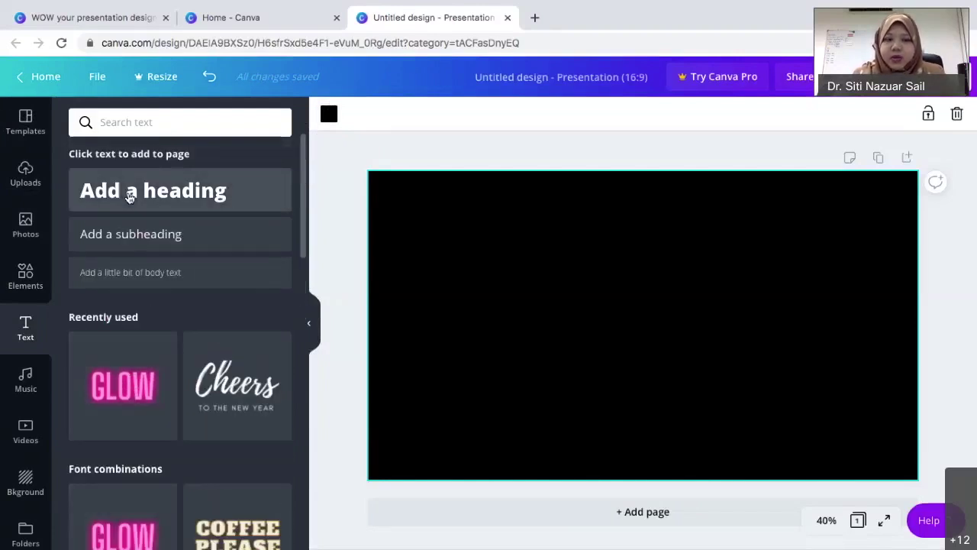
pyautogui.click(130, 192)
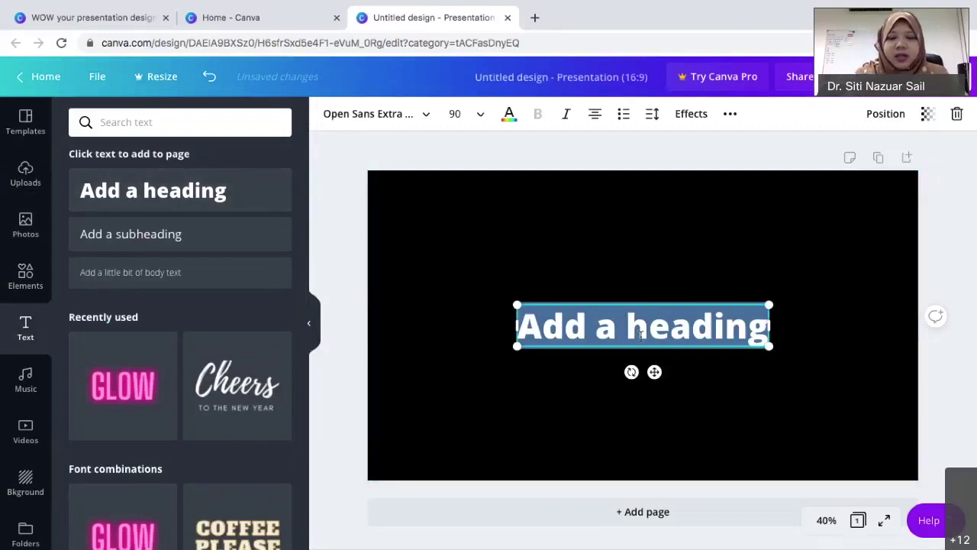
pyautogui.write('Wow')
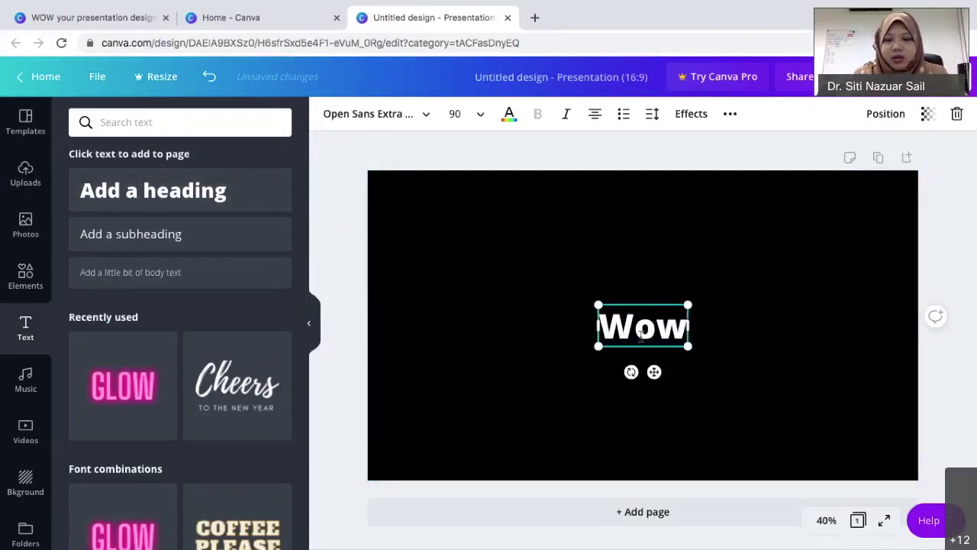
pyautogui.press('BackSpace')
pyautogui.press('BackSpace')
pyautogui.write('OW y')
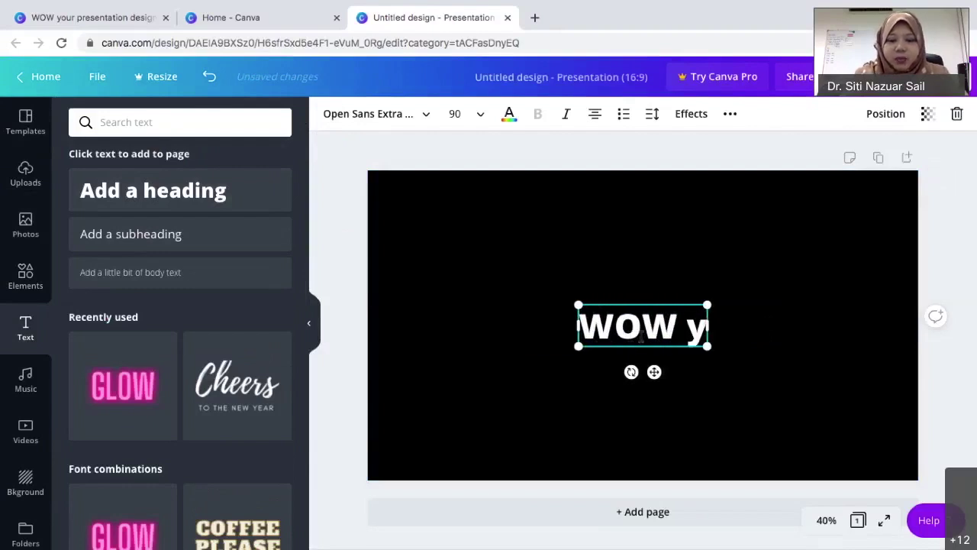
pyautogui.write('our presnta')
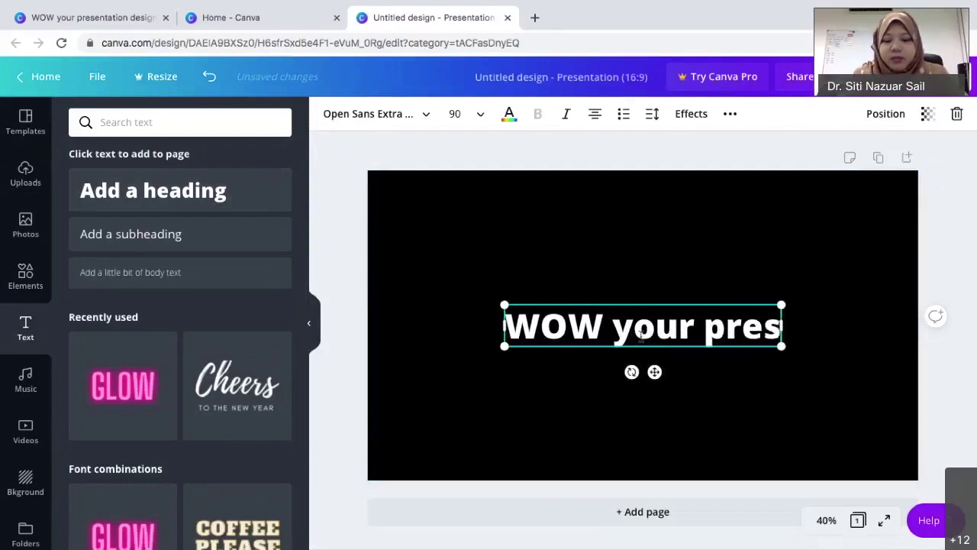
pyautogui.press('BackSpace')
pyautogui.press('BackSpace')
pyautogui.press('BackSpace')
pyautogui.write('entation')
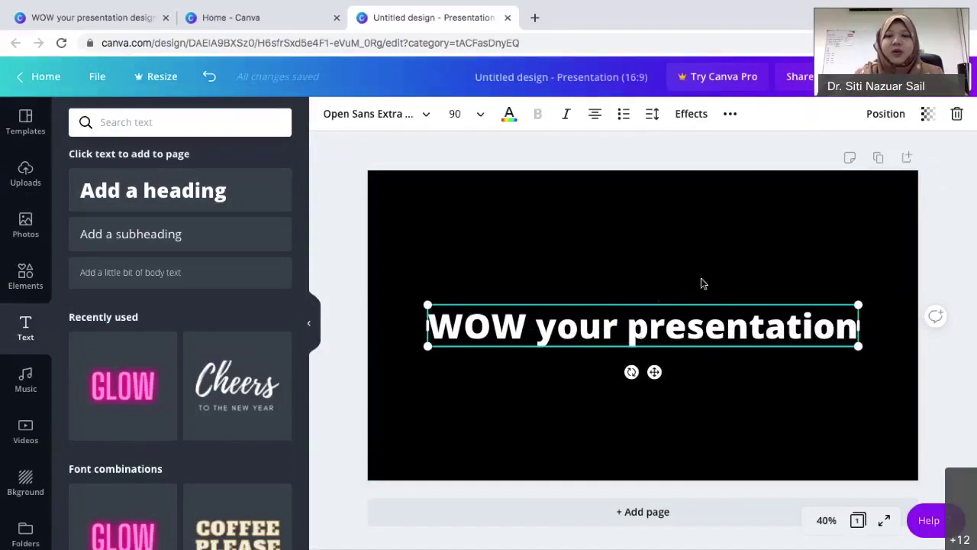
pyautogui.click(600, 162)
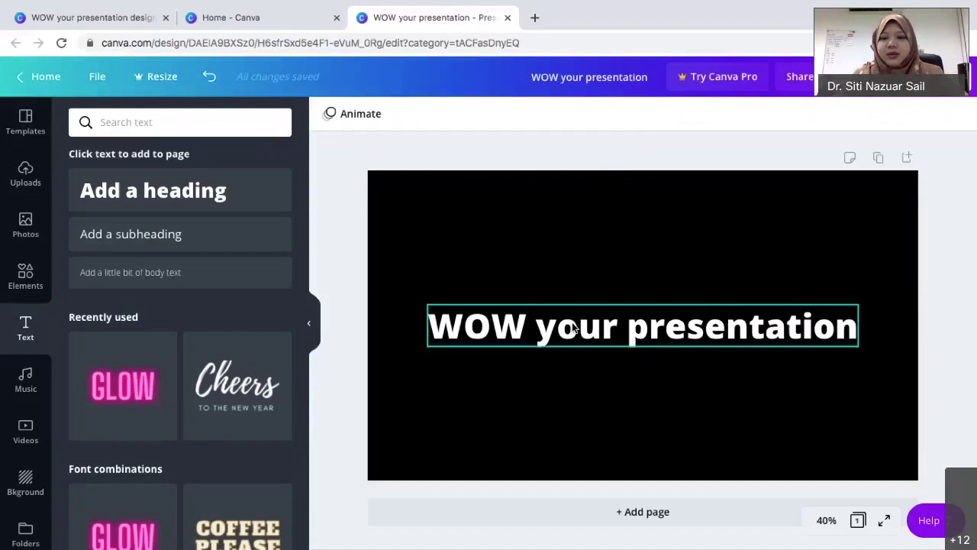
# Delete the "WOW your presentation" heading and the page's black background.
pyautogui.click(574, 327)
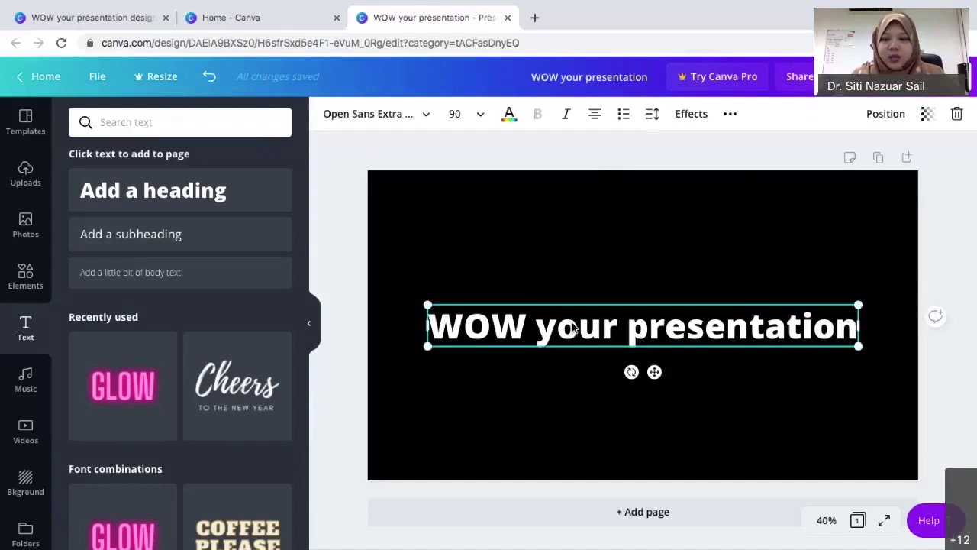
pyautogui.press('Delete')
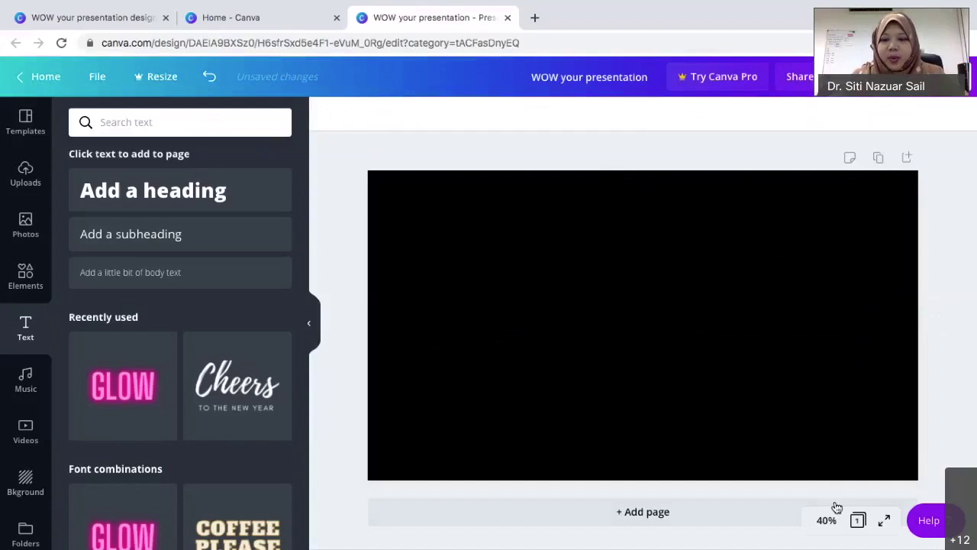
pyautogui.click(773, 289)
pyautogui.press('Delete')
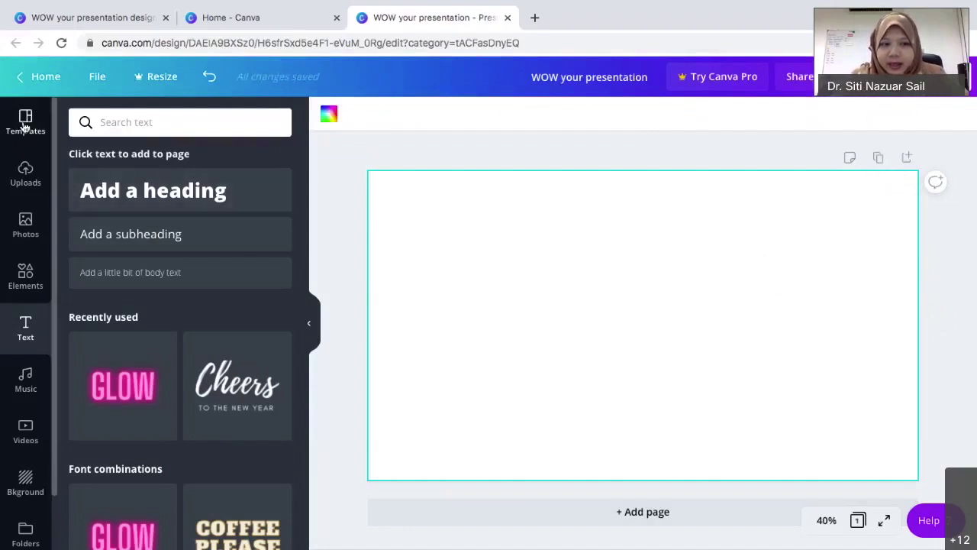
# Browse the presentation template categories, such as Simple, Education, Events, Brainstorm, Marketing and Company Presentation.
pyautogui.click(24, 123)
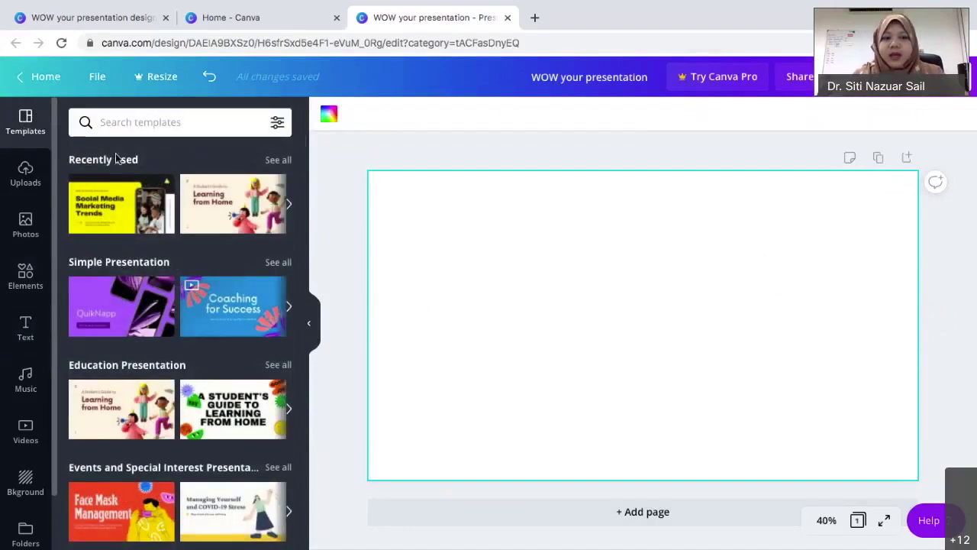
pyautogui.scroll(-1, 163, 254)
pyautogui.scroll(1, 163, 254)
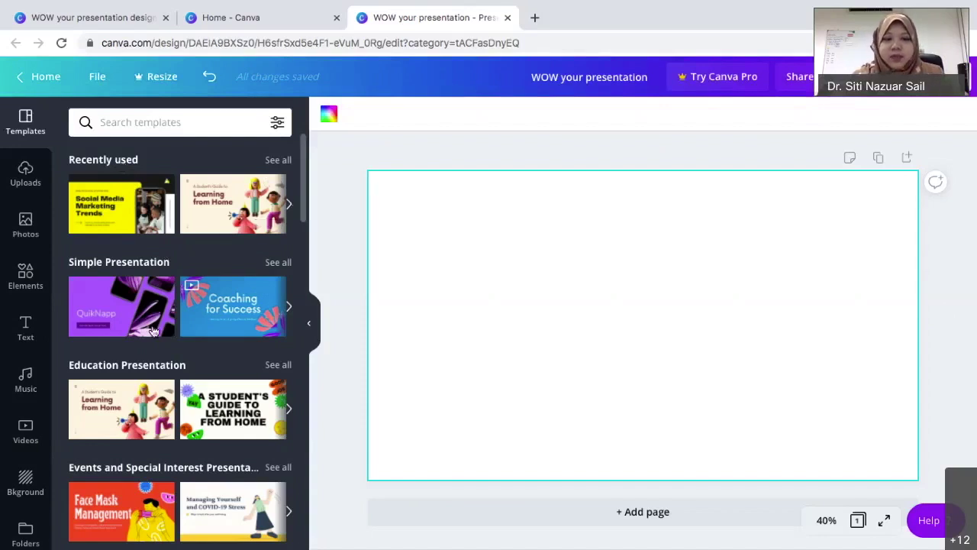
pyautogui.scroll(-1, 141, 309)
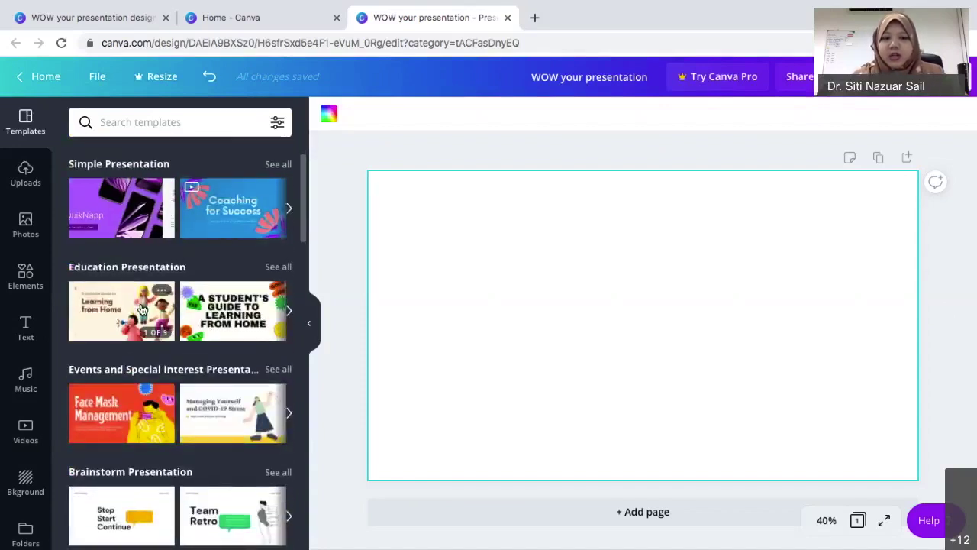
pyautogui.scroll(-1, 141, 310)
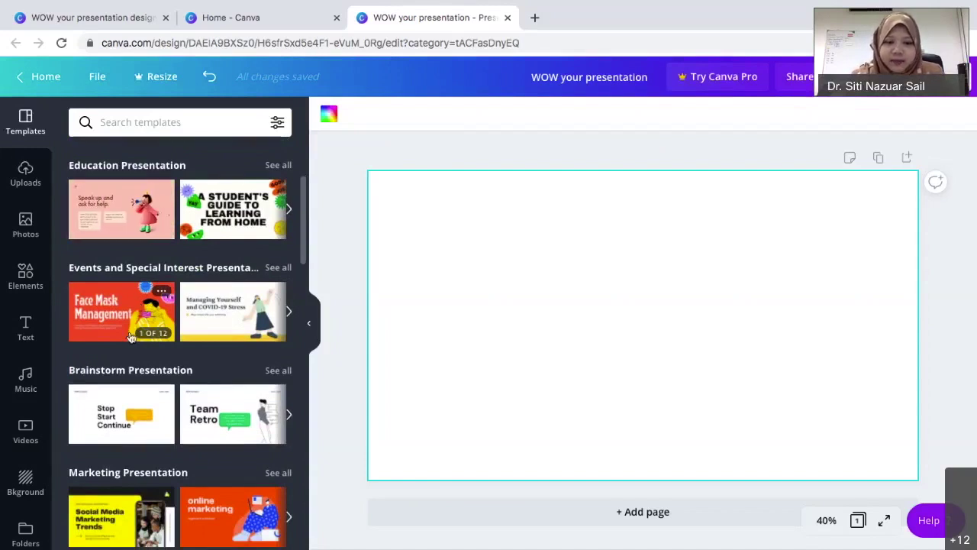
pyautogui.scroll(-1, 126, 419)
pyautogui.scroll(-2, 126, 419)
pyautogui.scroll(3, 126, 419)
pyautogui.scroll(2, 125, 419)
pyautogui.scroll(-4, 126, 419)
pyautogui.scroll(-1, 125, 416)
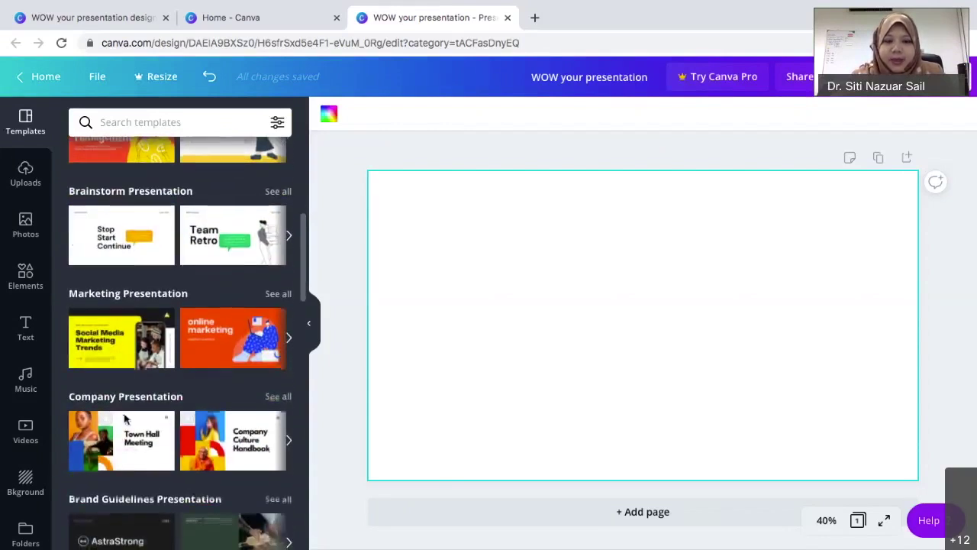
# Apply all 25 pages of the Black and Yellow Modern Social Media Marketing Trends Presentation template to the design.
pyautogui.moveTo(109, 356)
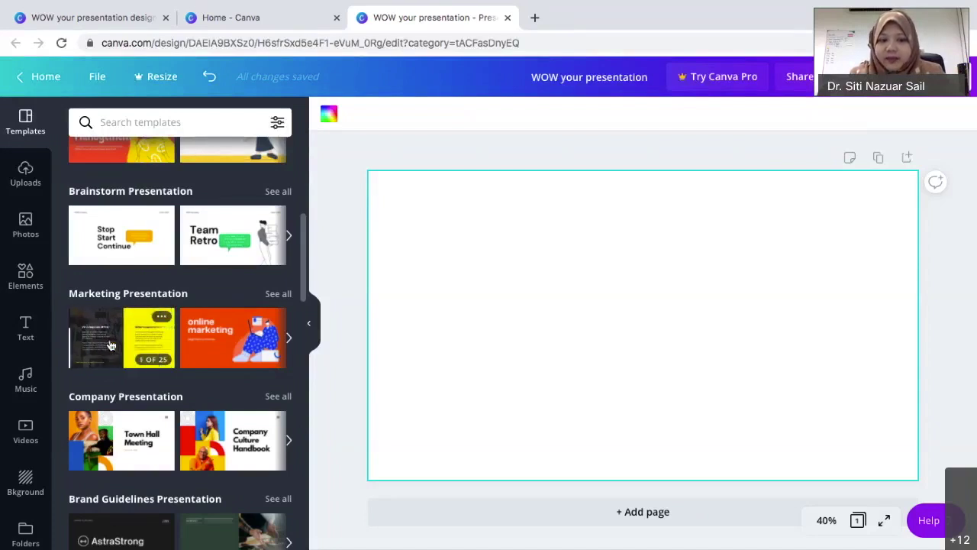
pyautogui.click(111, 345)
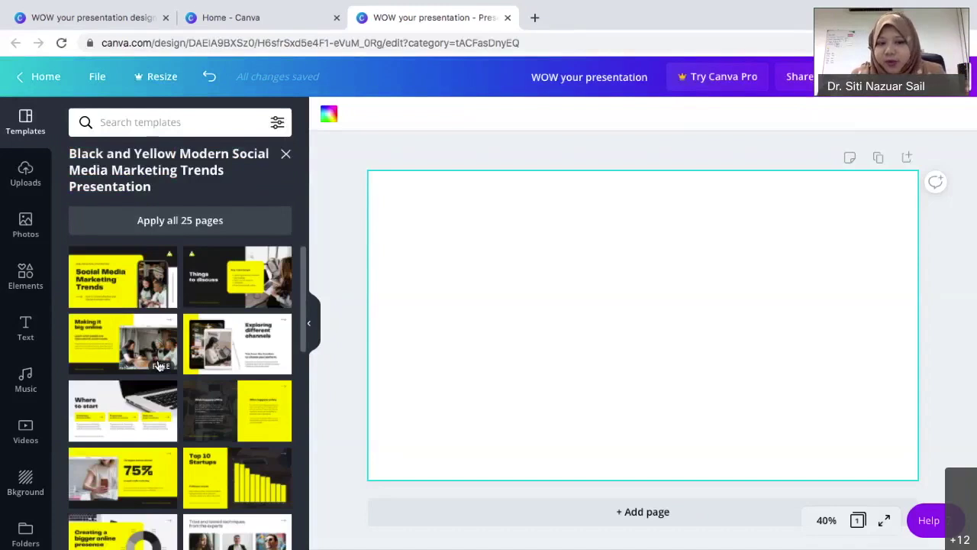
pyautogui.scroll(-3, 158, 366)
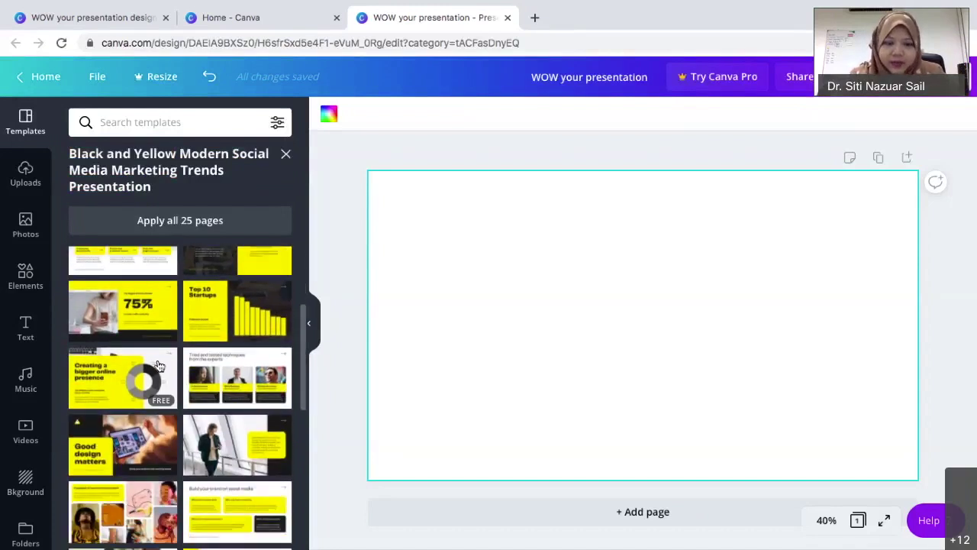
pyautogui.scroll(3, 158, 365)
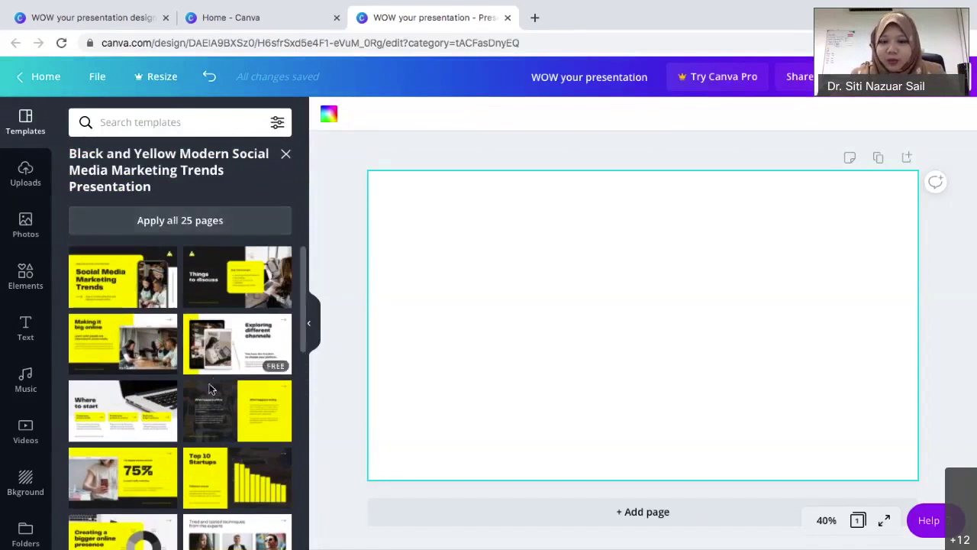
pyautogui.click(182, 229)
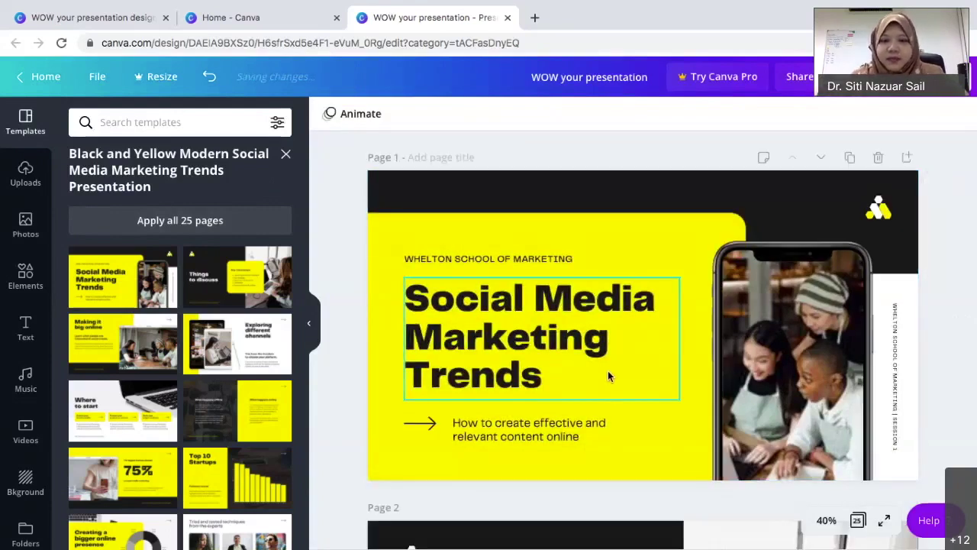
# Look through the first applied template pages, then undo applying the template and select the page.
pyautogui.scroll(-3, 608, 370)
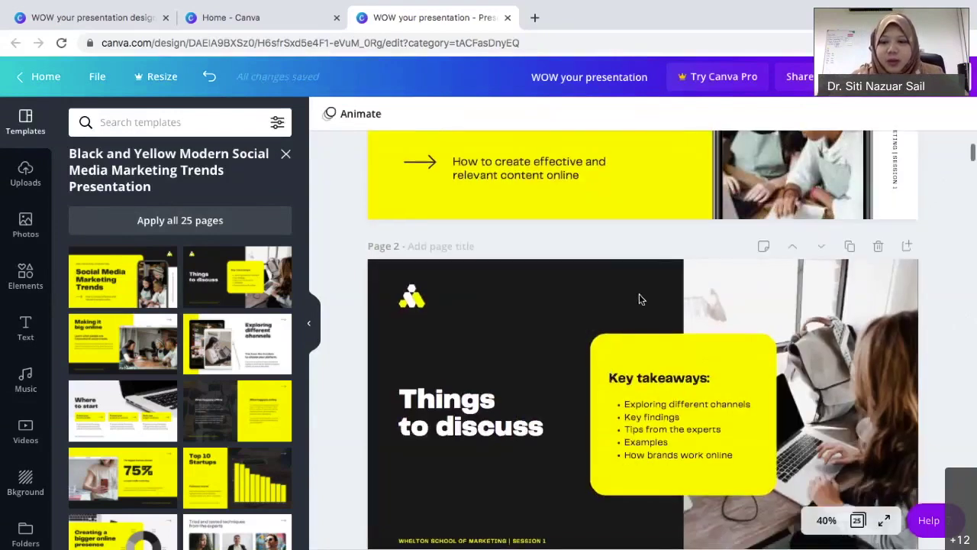
pyautogui.scroll(-4, 640, 299)
pyautogui.scroll(-4, 639, 299)
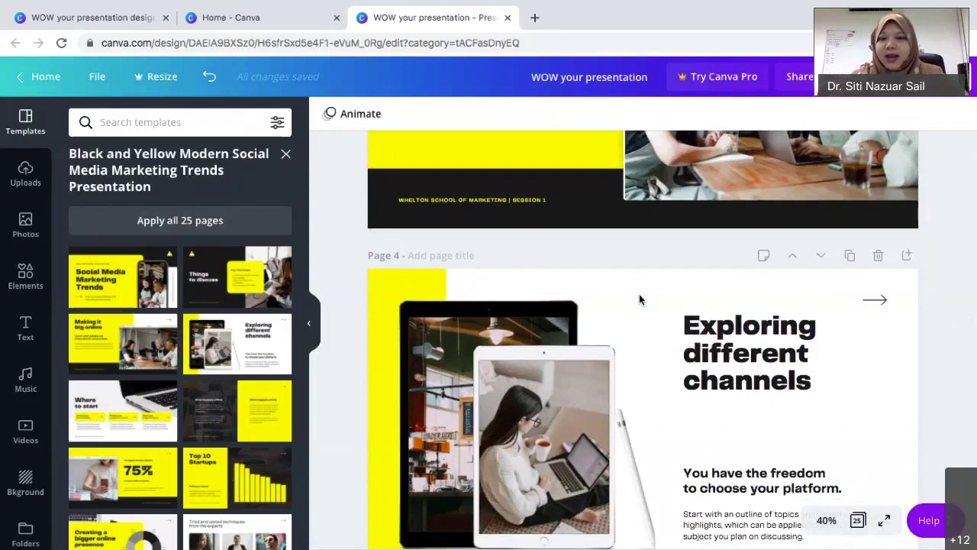
pyautogui.scroll(10, 639, 299)
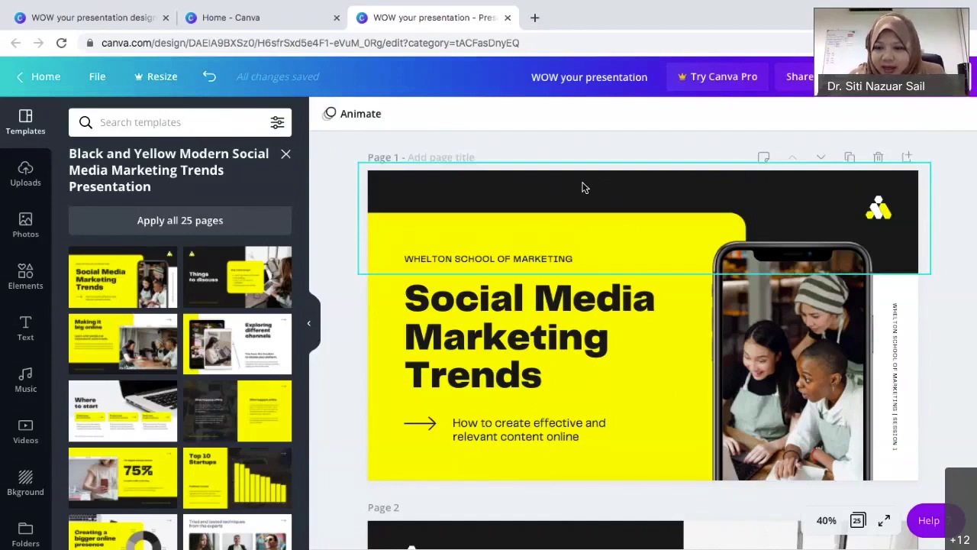
pyautogui.click(209, 77)
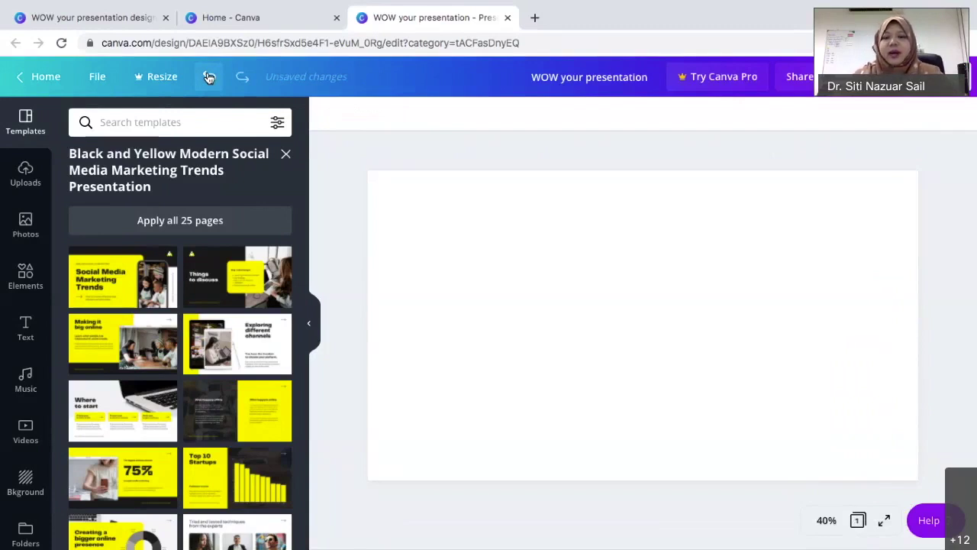
pyautogui.click(512, 265)
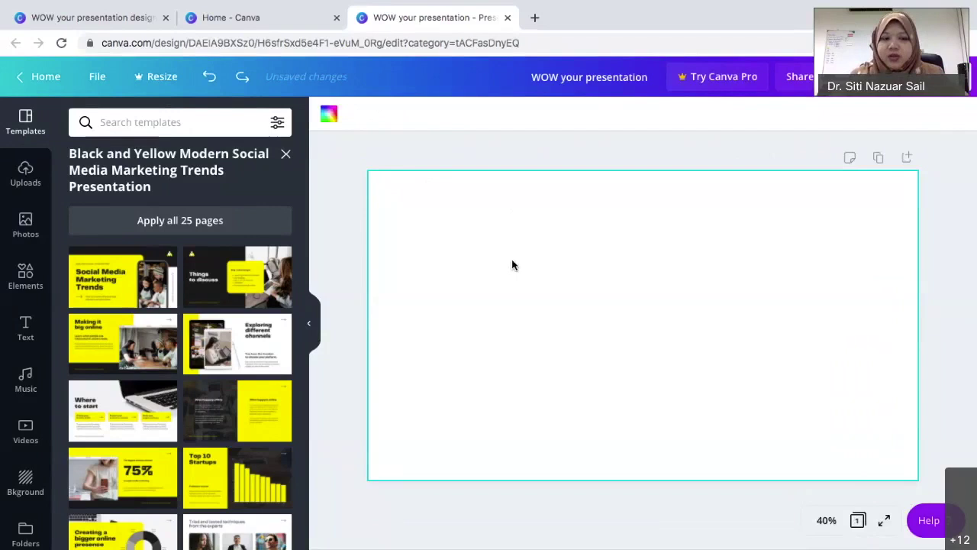
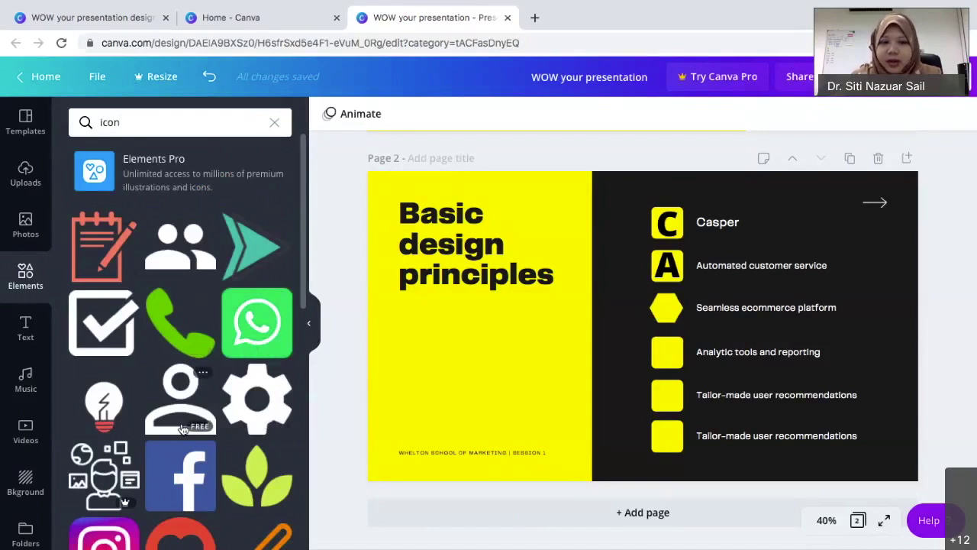
# Replace the yellow square beside the last list item on page 2 with the green WhatsApp icon, shrunk to about the square's size.
pyautogui.scroll(-1, 184, 429)
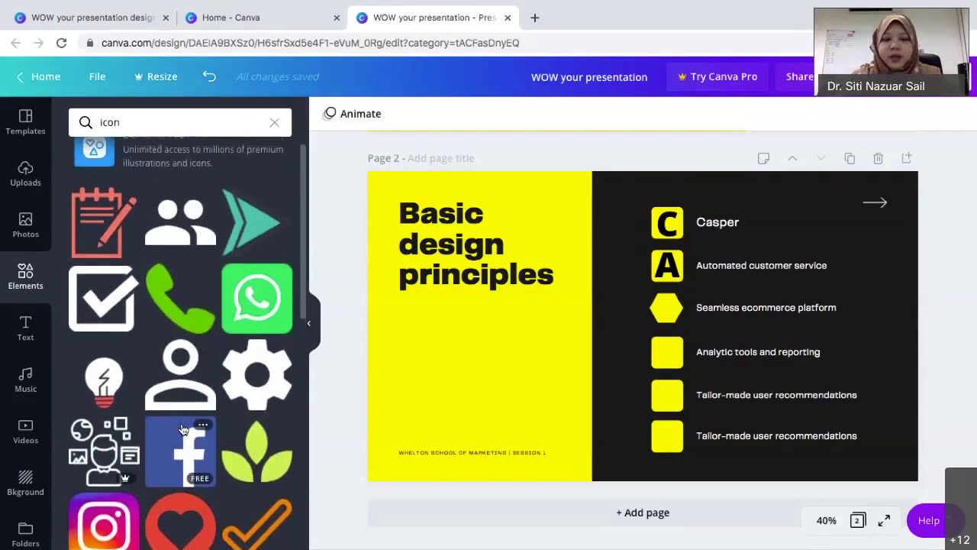
pyautogui.scroll(-2, 183, 430)
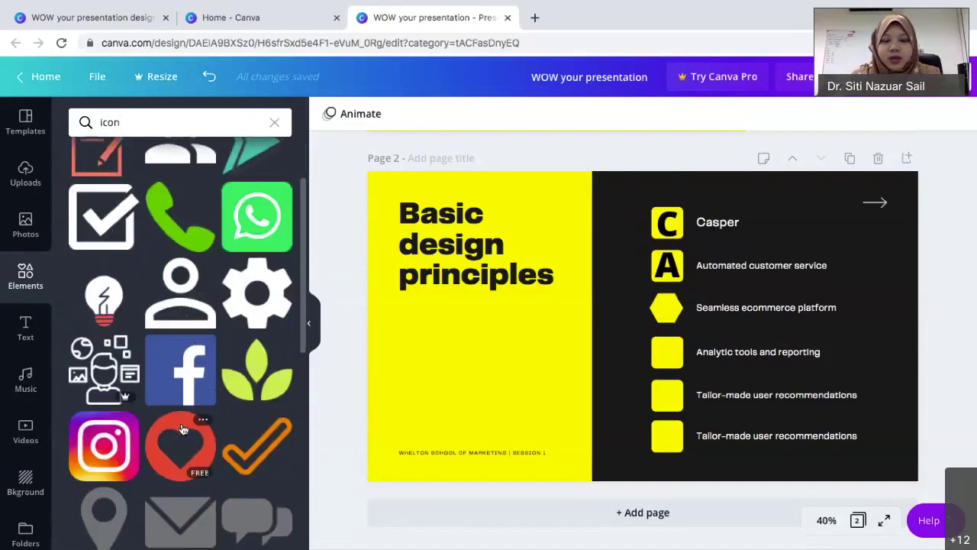
pyautogui.click(670, 438)
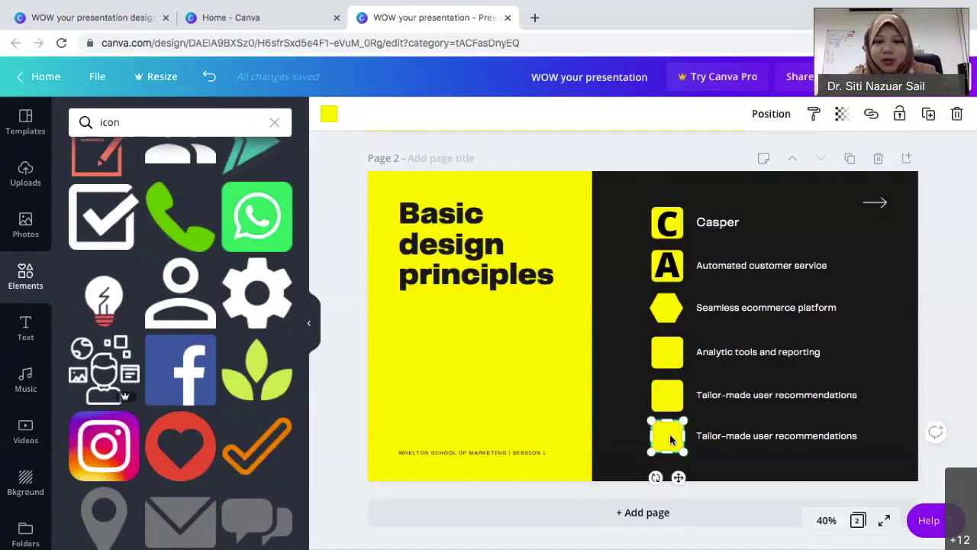
pyautogui.press('Delete')
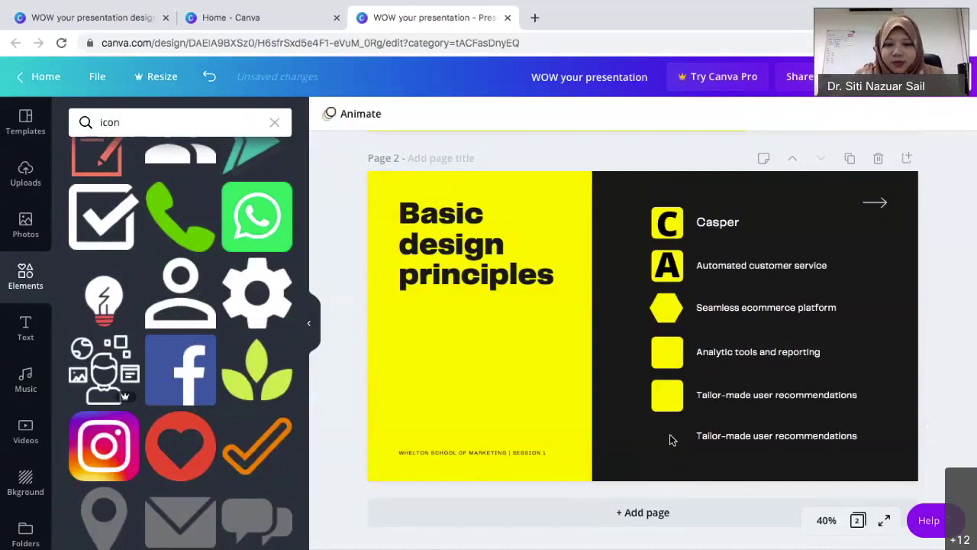
pyautogui.click(246, 226)
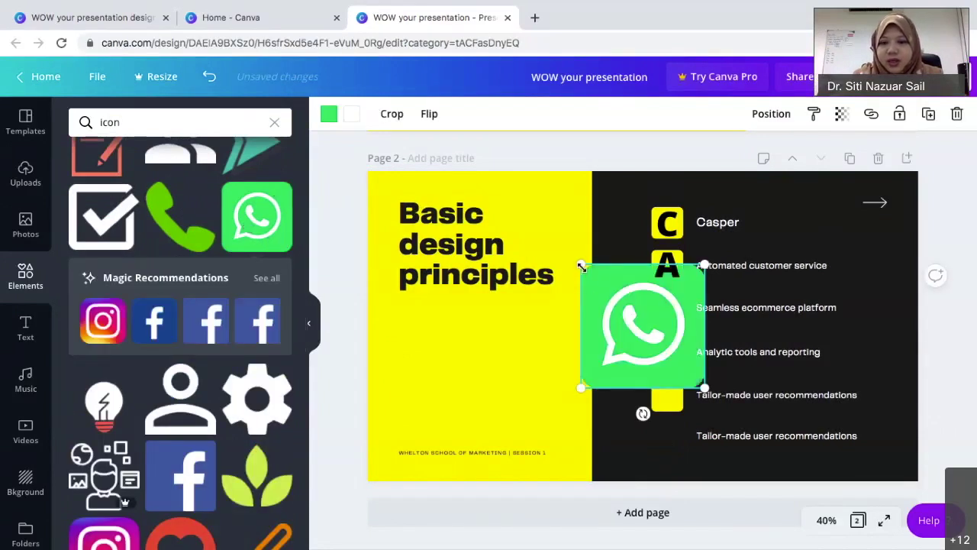
pyautogui.moveTo(627, 308); pyautogui.dragTo(668, 437)
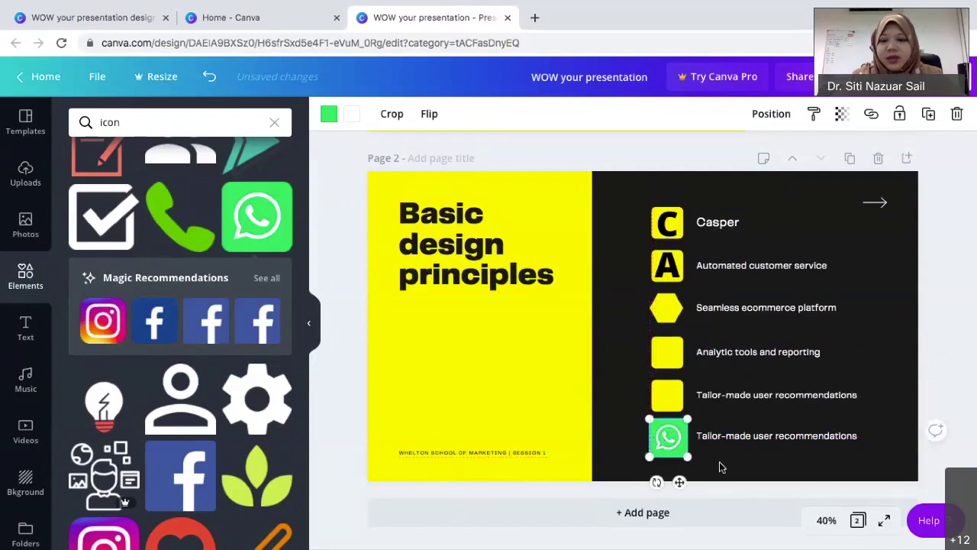
pyautogui.click(719, 467)
# Replace the yellow square beside the fifth list item on page 2 with the dark blue Facebook icon, shrunk to about the square's size.
pyautogui.click(666, 395)
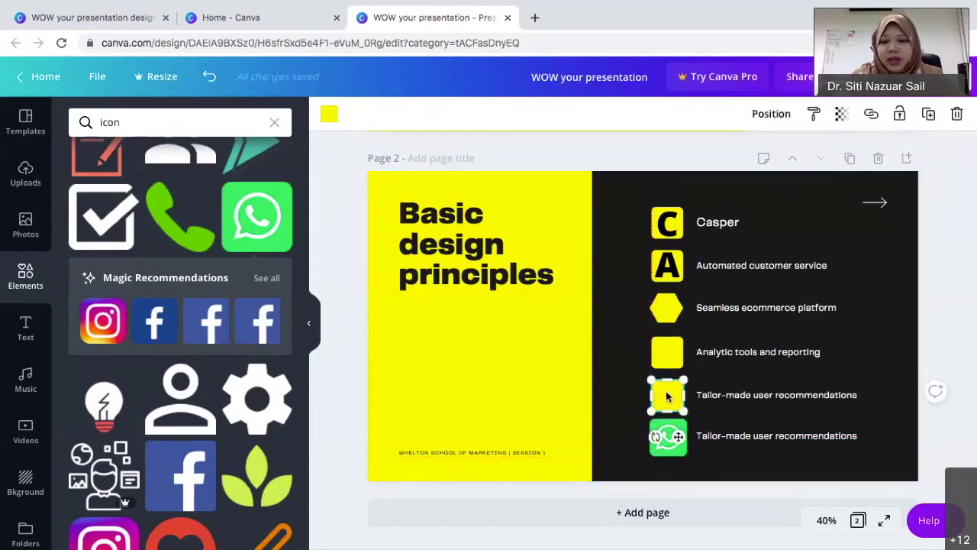
pyautogui.press('Delete')
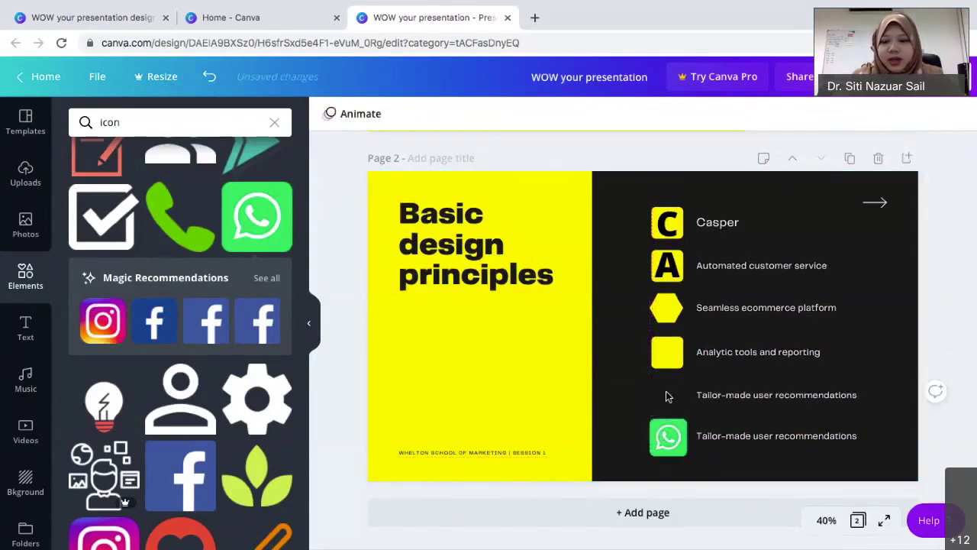
pyautogui.click(152, 317)
pyautogui.moveTo(639, 325); pyautogui.dragTo(651, 379)
pyautogui.click(638, 436)
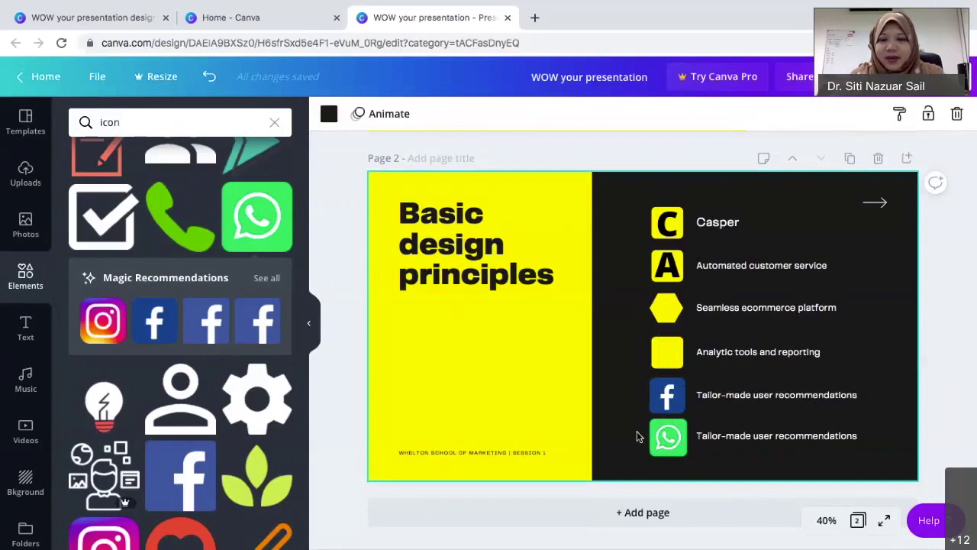
# Move the "Casper" text on page 2 away from its C icon and back into line with the other list items.
pyautogui.click(711, 228)
pyautogui.moveTo(711, 227); pyautogui.dragTo(752, 227)
pyautogui.click(938, 338)
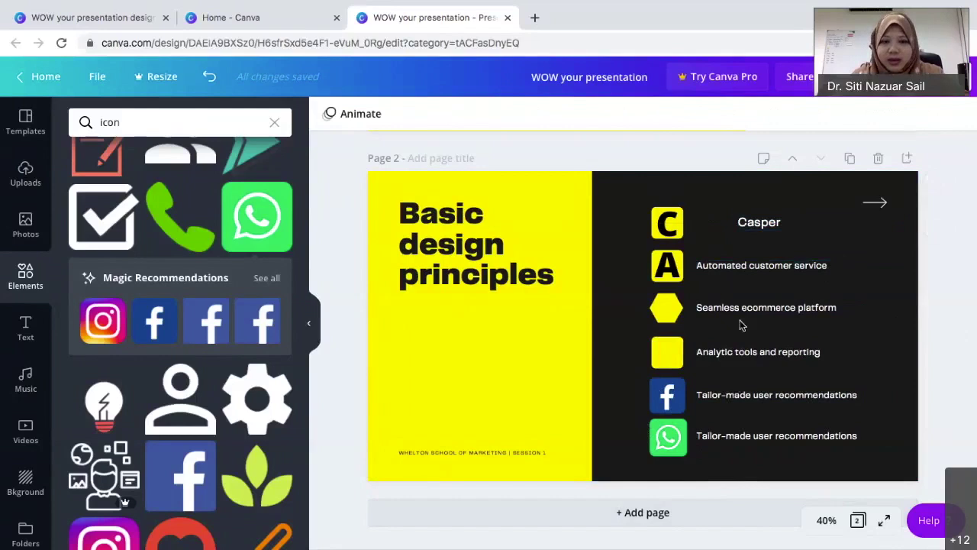
pyautogui.click(756, 224)
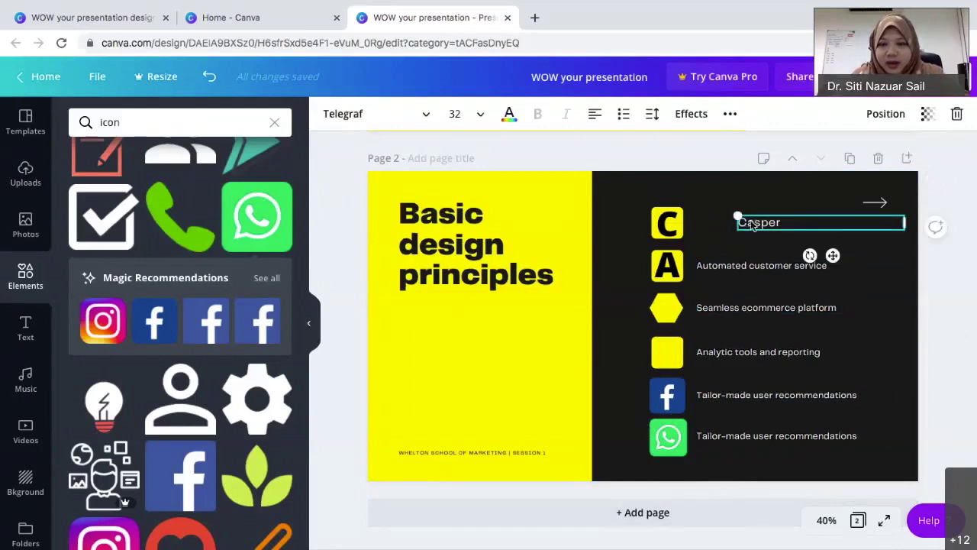
pyautogui.moveTo(730, 224); pyautogui.dragTo(718, 226)
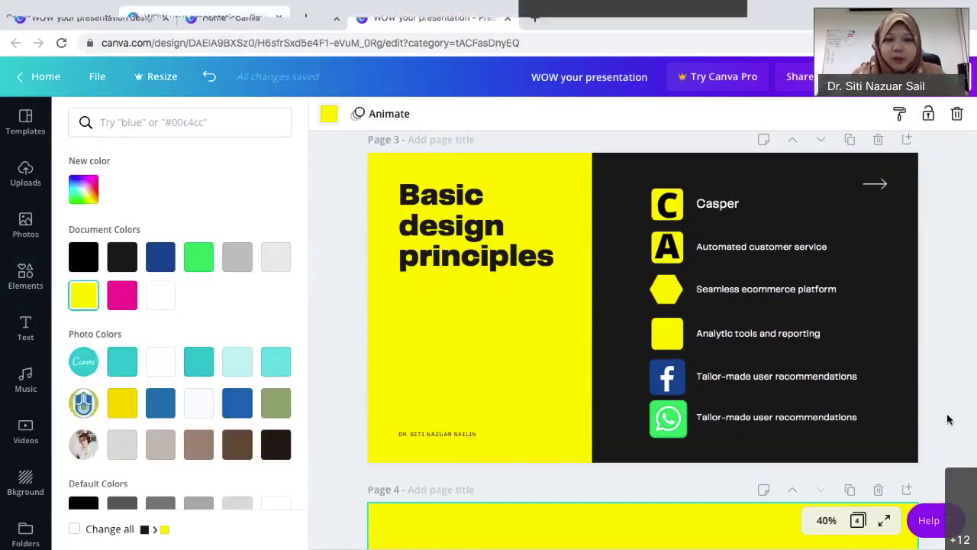
# Look through the cover page and the two "Basic design principles" pages.
pyautogui.scroll(3, 824, 382)
pyautogui.scroll(5, 802, 386)
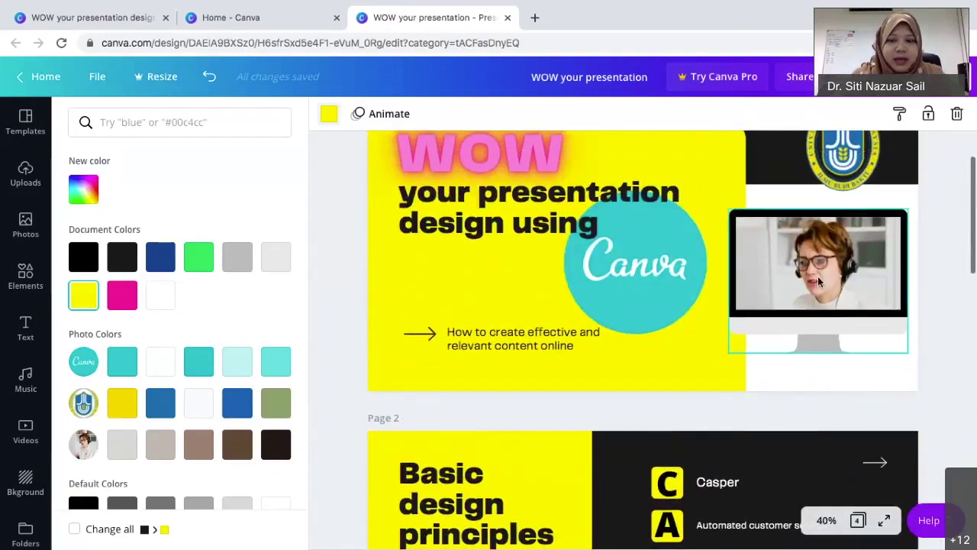
pyautogui.scroll(-4, 821, 284)
pyautogui.scroll(1, 819, 282)
pyautogui.scroll(-3, 819, 281)
pyautogui.scroll(3, 819, 282)
pyautogui.scroll(-4, 819, 282)
pyautogui.scroll(-1, 819, 281)
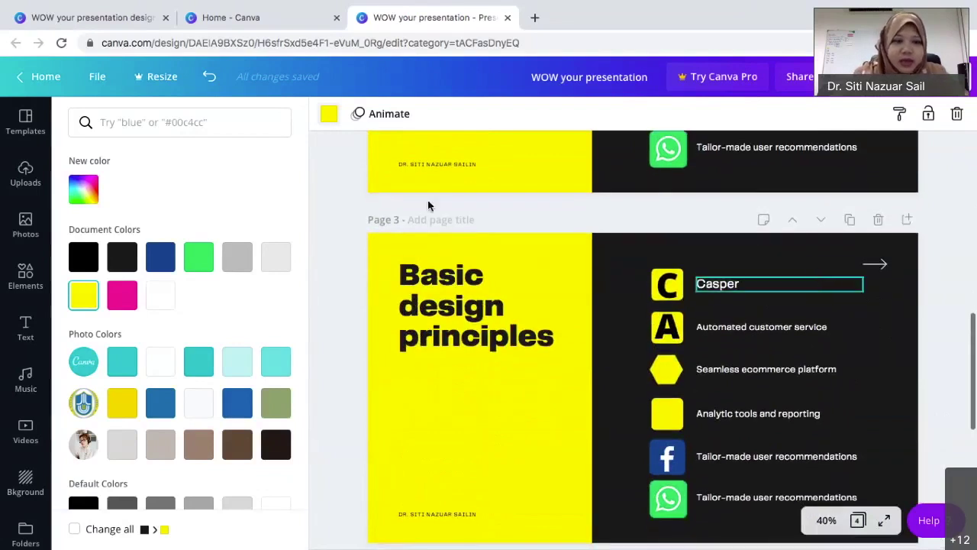
# Add the recently used photo of the woman with a headset to page 3, shrunk and placed on the yellow area below the heading.
pyautogui.click(28, 224)
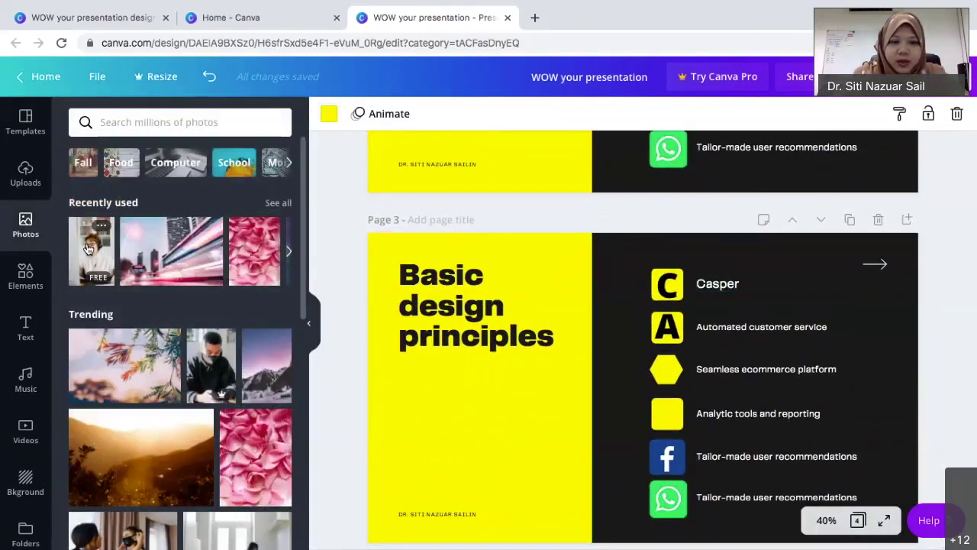
pyautogui.click(88, 250)
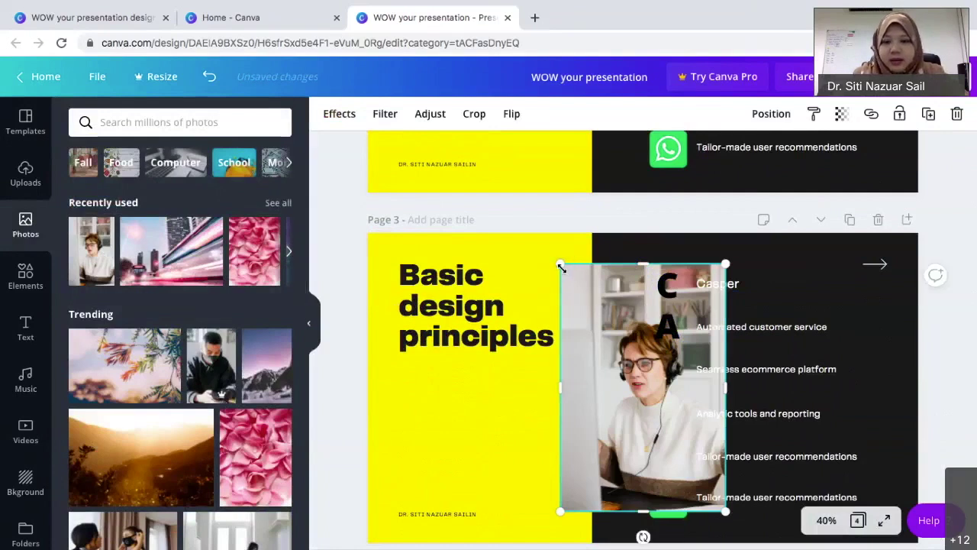
pyautogui.moveTo(622, 322); pyautogui.dragTo(628, 364)
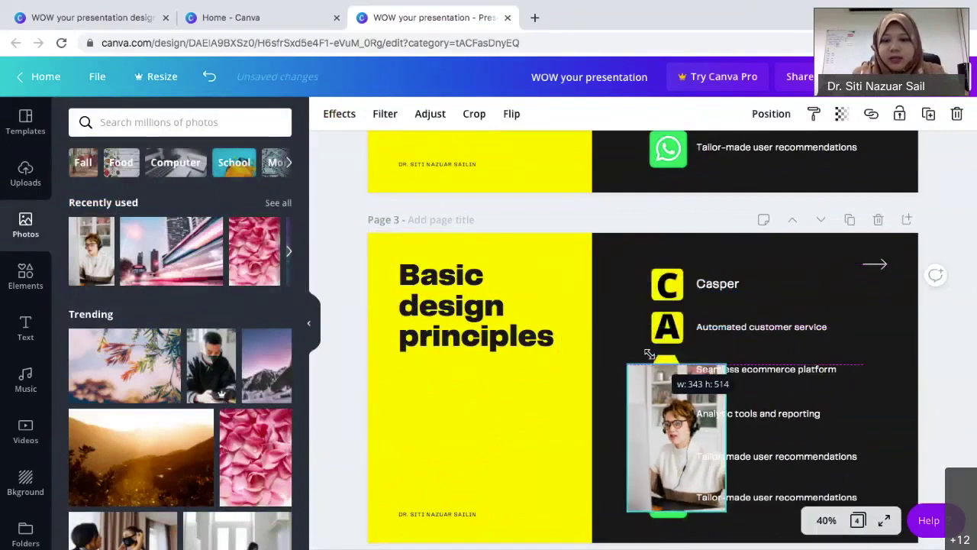
pyautogui.moveTo(652, 426); pyautogui.dragTo(464, 419)
pyautogui.moveTo(540, 362); pyautogui.dragTo(528, 390)
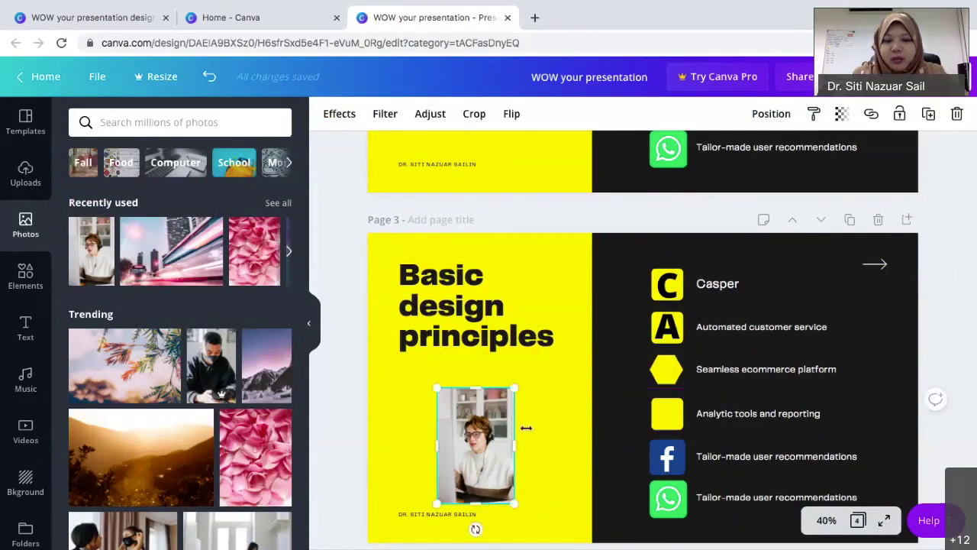
pyautogui.click(526, 426)
# Crop the top and bottom off the headset photo on page 3 and move it up close under the heading.
pyautogui.click(481, 428)
pyautogui.click(473, 114)
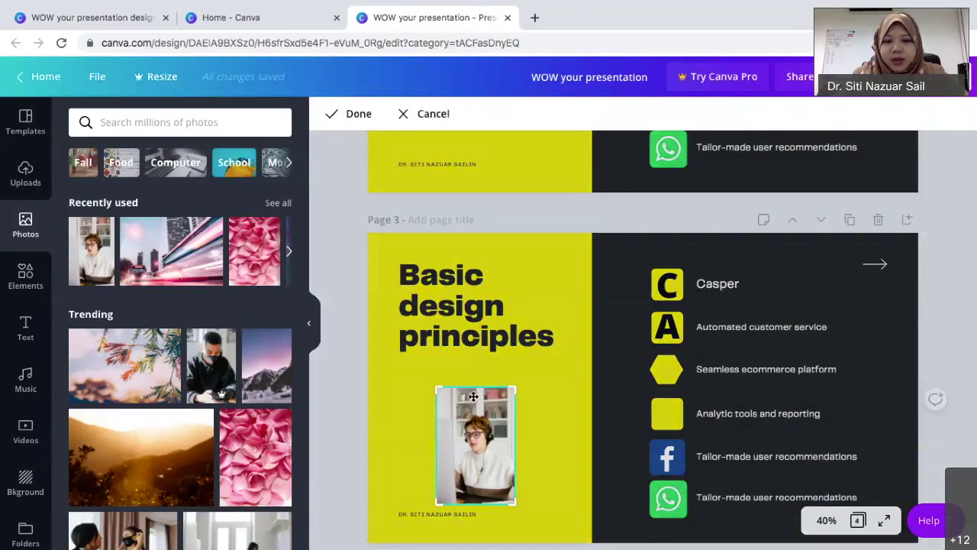
pyautogui.moveTo(511, 389); pyautogui.dragTo(516, 404)
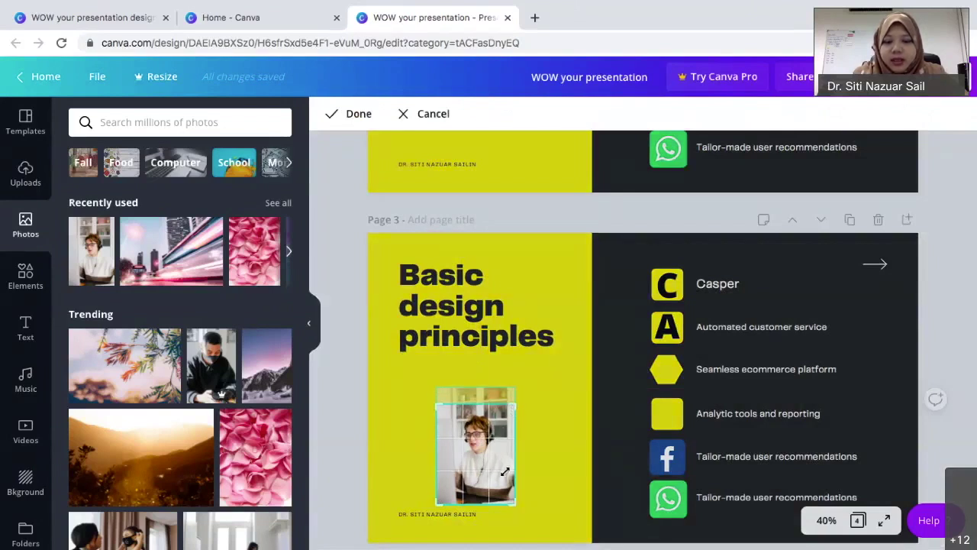
pyautogui.moveTo(510, 502); pyautogui.dragTo(516, 470)
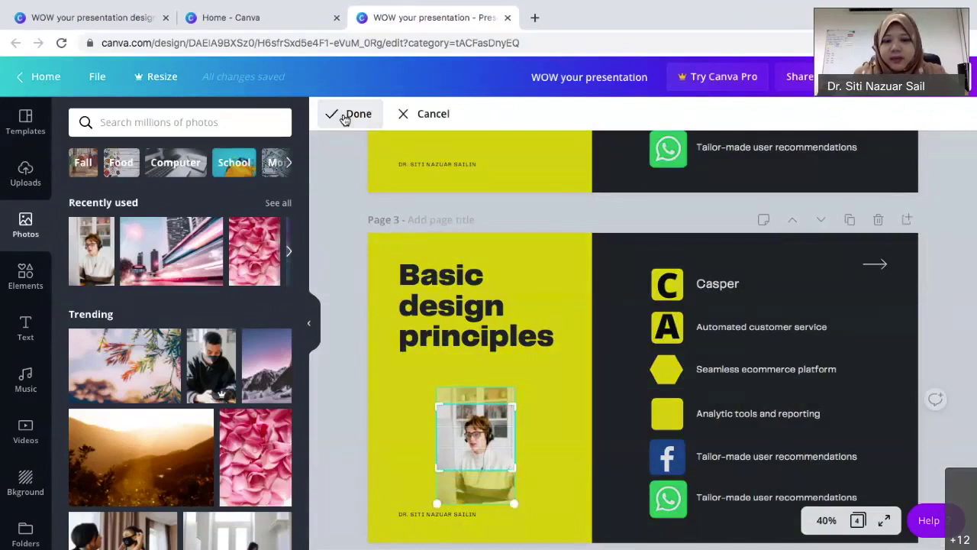
pyautogui.click(347, 115)
pyautogui.click(544, 463)
pyautogui.moveTo(483, 452); pyautogui.dragTo(468, 416)
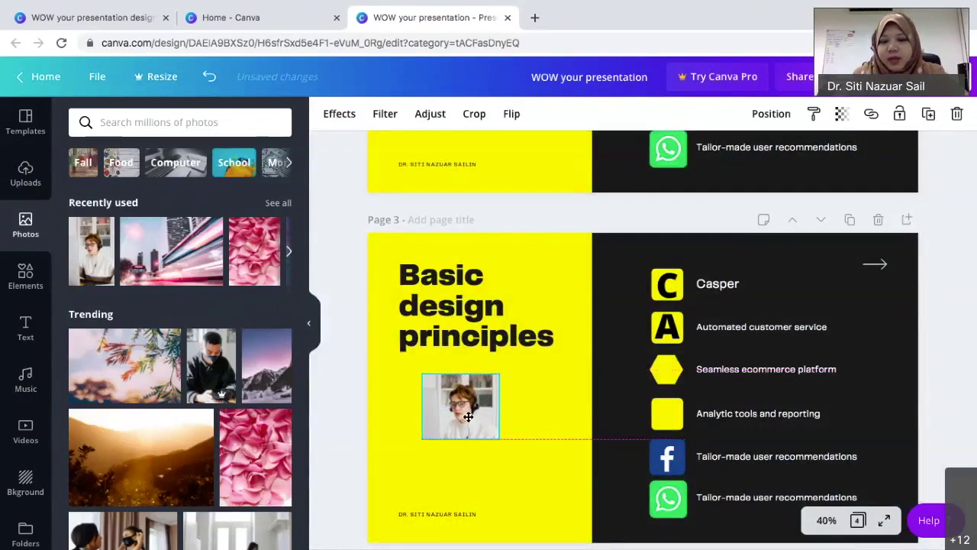
pyautogui.click(522, 435)
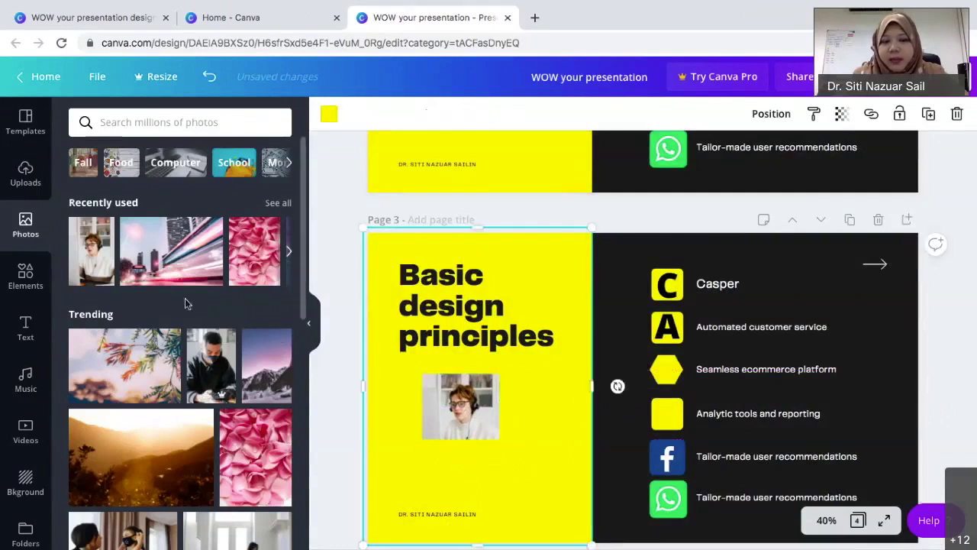
# Add the recently used pink city traffic photo to page 3, shrink it to about 330 × 220, and place it below the headset photo.
pyautogui.click(173, 253)
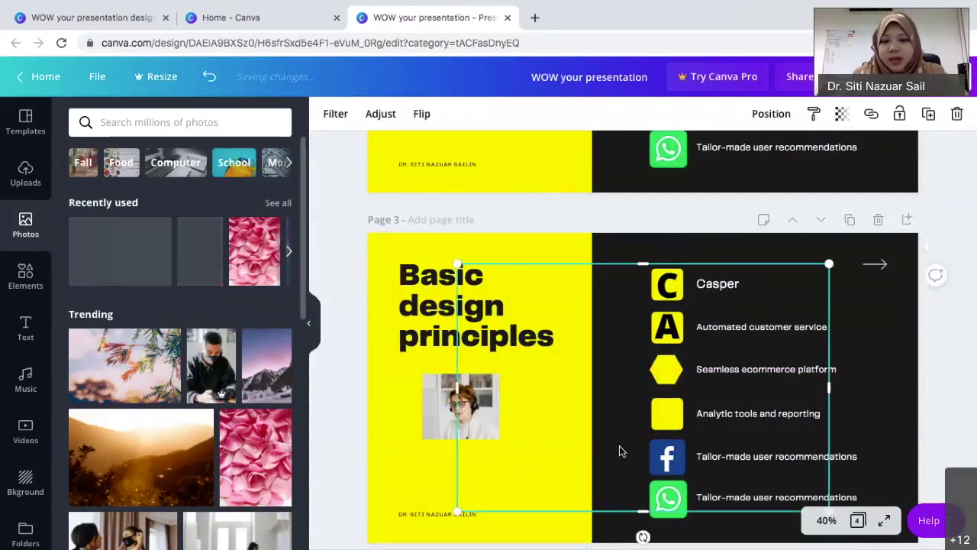
pyautogui.moveTo(457, 264); pyautogui.dragTo(532, 405)
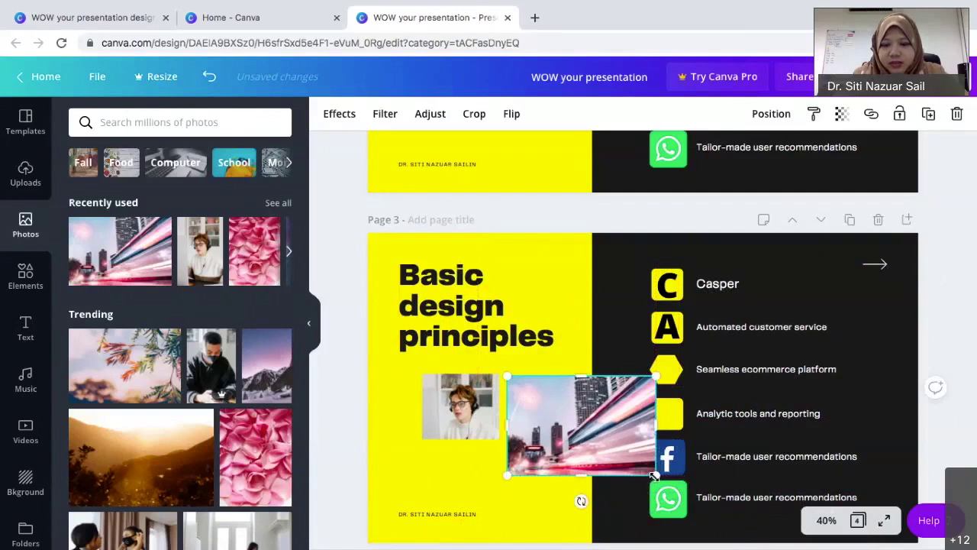
pyautogui.moveTo(611, 443)
pyautogui.mouseDown()
pyautogui.moveTo(656, 474)
pyautogui.moveTo(599, 441)
pyautogui.mouseUp()
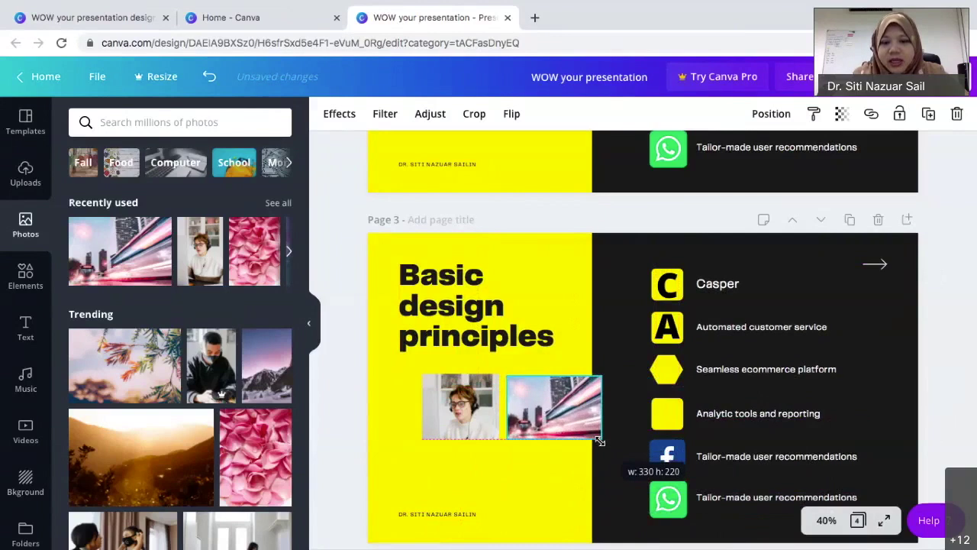
pyautogui.moveTo(562, 413); pyautogui.dragTo(474, 405)
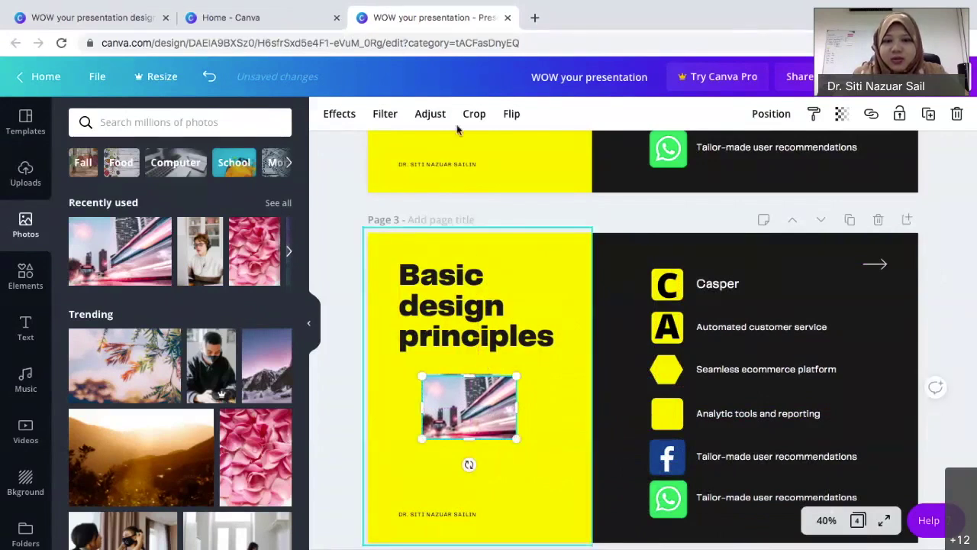
pyautogui.doubleClick(470, 405)
pyautogui.moveTo(458, 404); pyautogui.dragTo(458, 487)
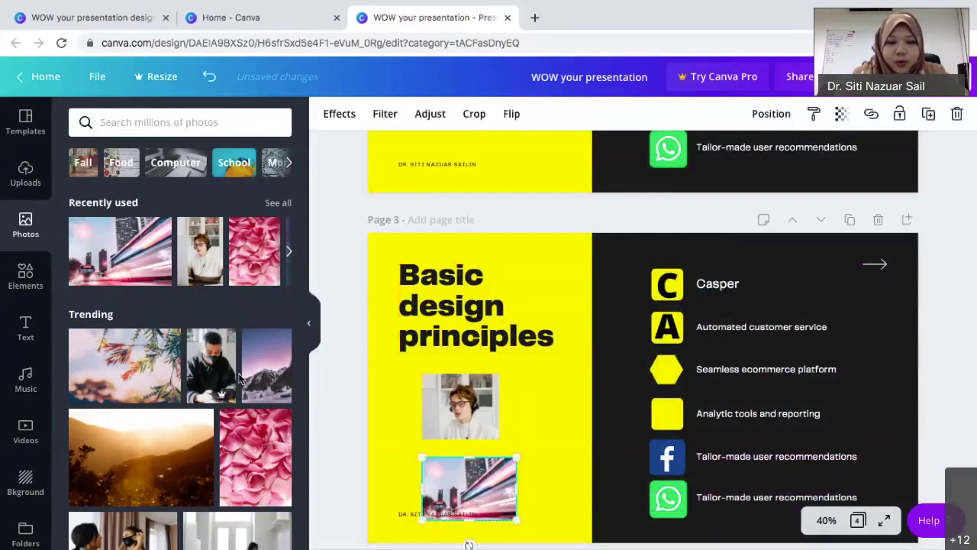
# Clear the icon search and add a scalloped round frame to page 3, shrunk and placed across the yellow and black boundary.
pyautogui.click(25, 276)
pyautogui.scroll(-3, 158, 336)
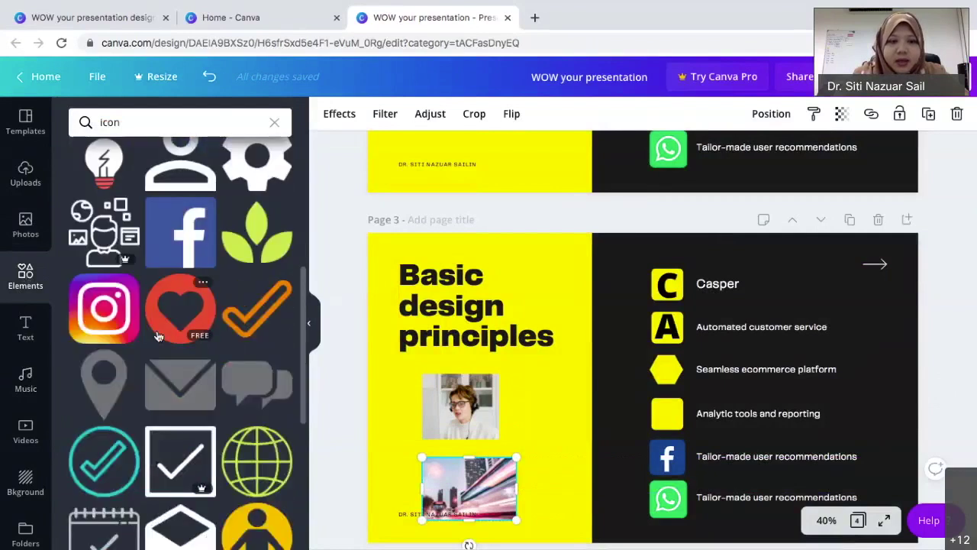
pyautogui.click(274, 123)
pyautogui.scroll(-3, 114, 354)
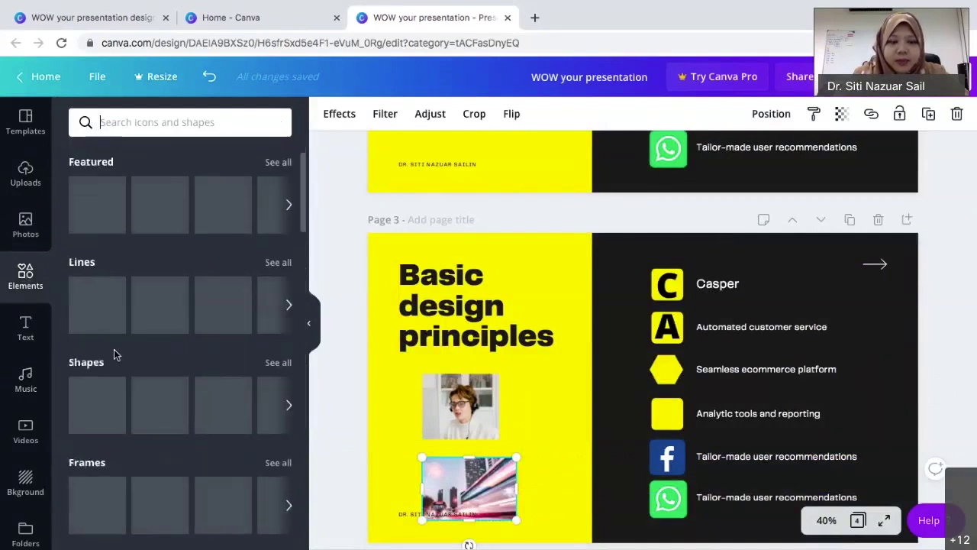
pyautogui.moveTo(161, 380); pyautogui.dragTo(570, 291)
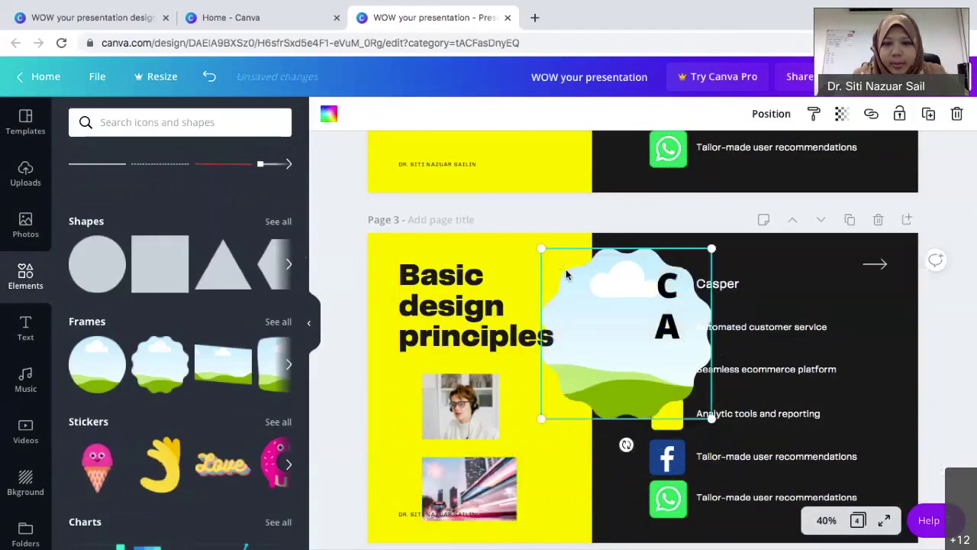
pyautogui.moveTo(609, 319); pyautogui.dragTo(565, 387)
pyautogui.scroll(-2, 564, 385)
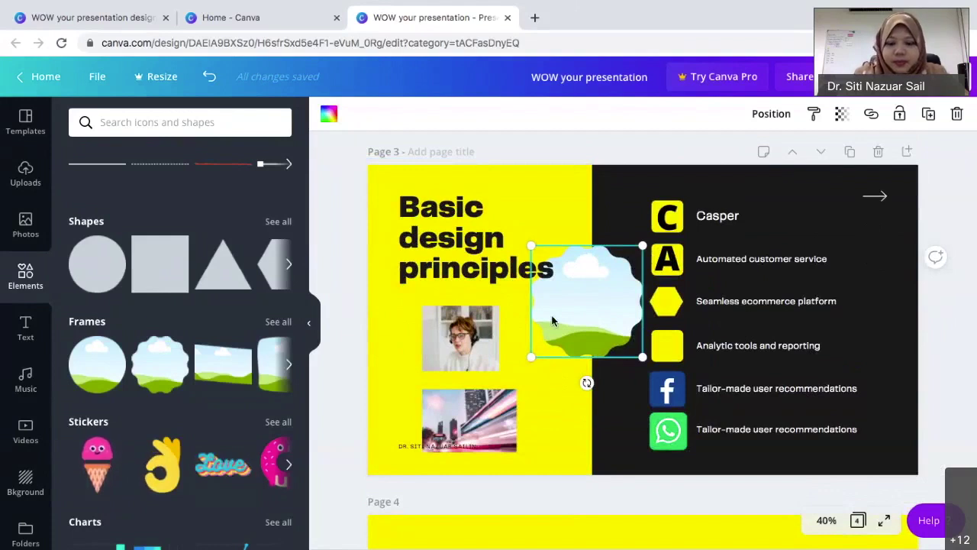
pyautogui.moveTo(552, 321); pyautogui.dragTo(558, 325)
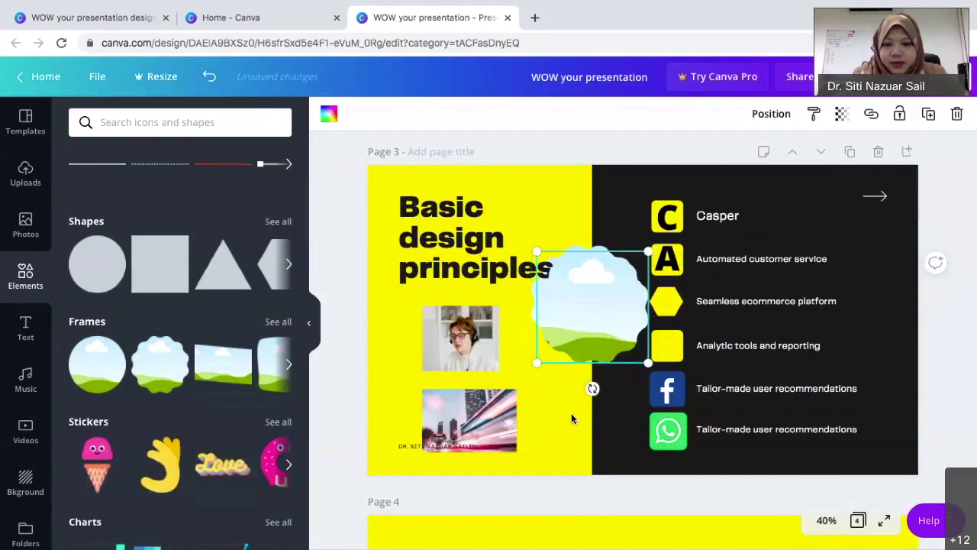
# Duplicate the scalloped frame on page 3 and stack the two frames vertically with a small gap between them.
pyautogui.hotkey('ctrl', 'd')
pyautogui.moveTo(572, 454); pyautogui.dragTo(571, 423)
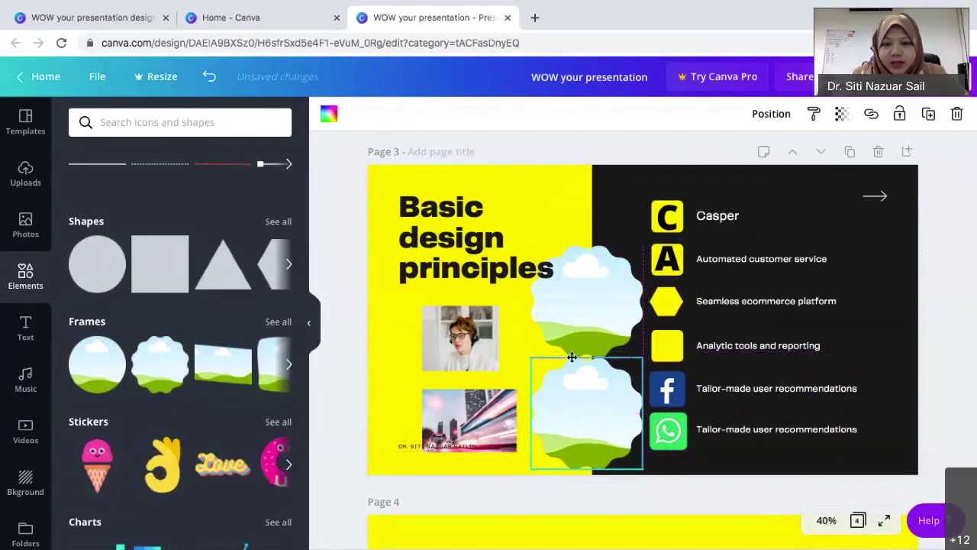
pyautogui.moveTo(580, 322); pyautogui.dragTo(581, 306)
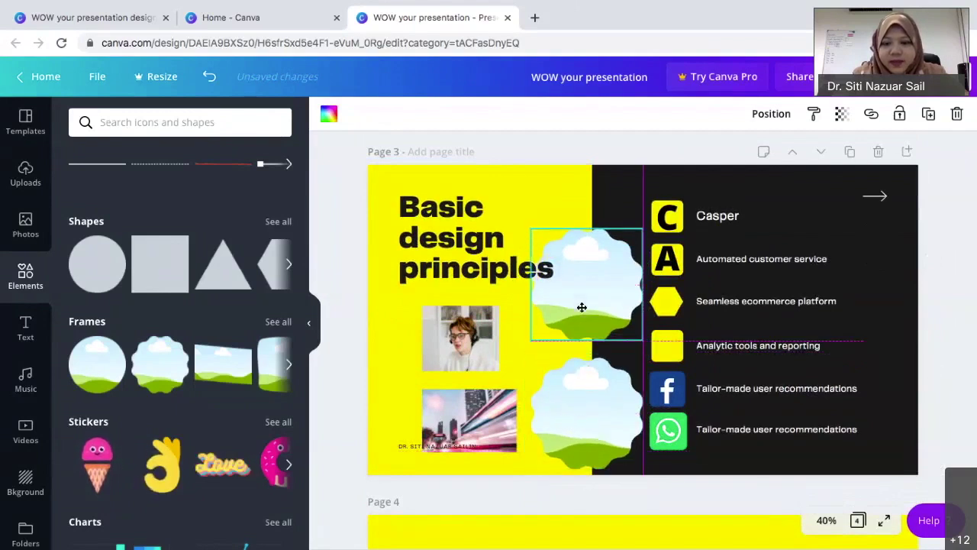
# Fill the upper scalloped frame with the headset photo and the lower one with the city photo, adjusting the city photo's position in its frame.
pyautogui.click(470, 356)
pyautogui.moveTo(506, 338); pyautogui.dragTo(603, 271)
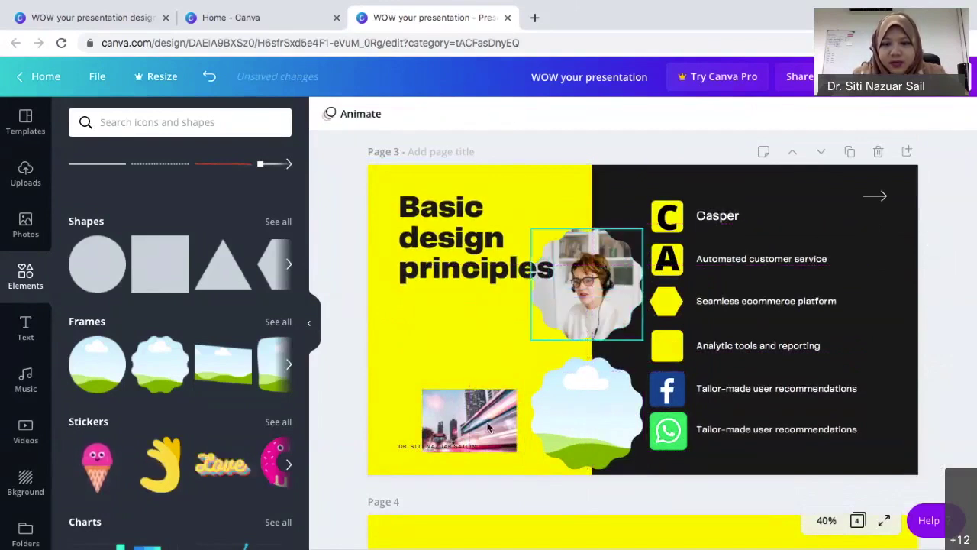
pyautogui.moveTo(471, 422); pyautogui.dragTo(593, 417)
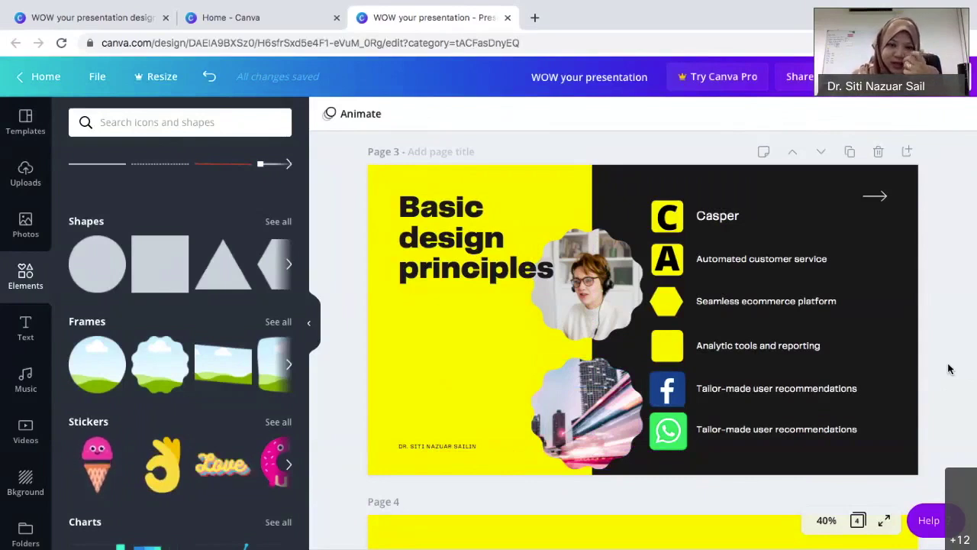
pyautogui.moveTo(607, 417); pyautogui.dragTo(595, 406)
pyautogui.click(432, 360)
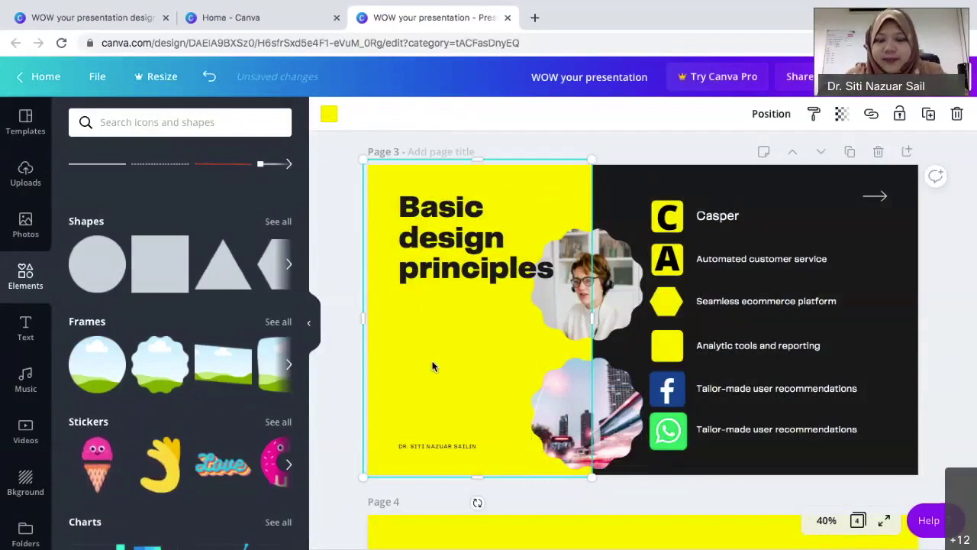
# Review pages 2 and 3, and go to the plain yellow page 4.
pyautogui.scroll(-2, 453, 395)
pyautogui.scroll(2, 453, 395)
pyautogui.scroll(1, 452, 396)
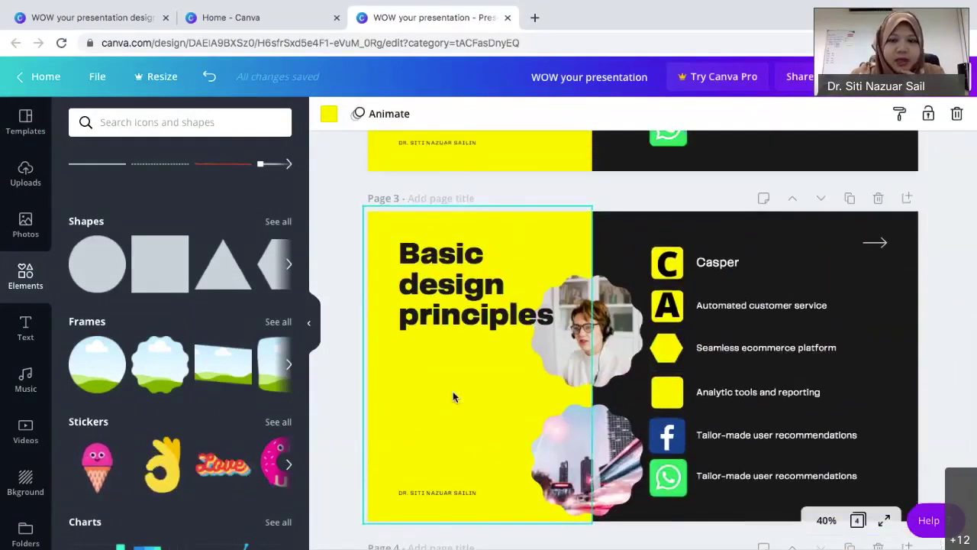
pyautogui.scroll(3, 452, 395)
pyautogui.scroll(1, 453, 396)
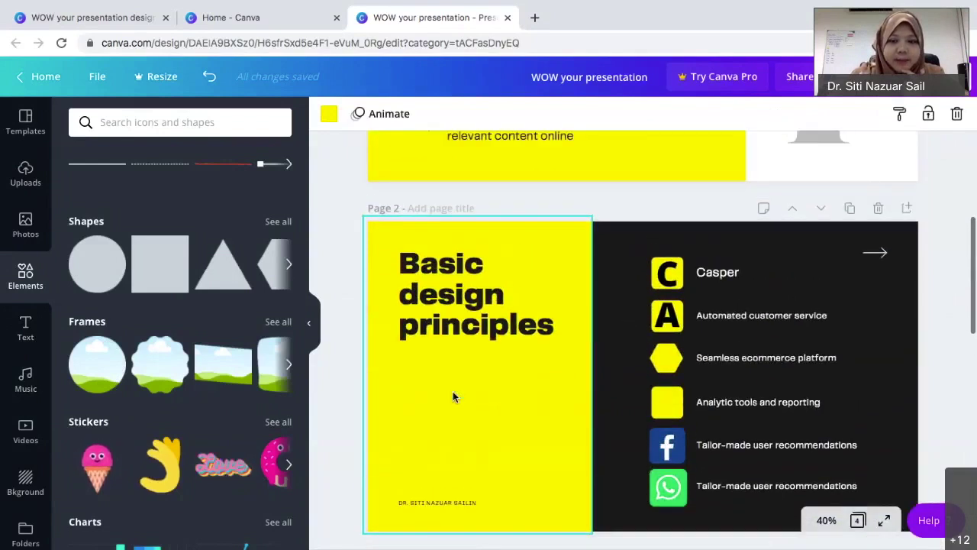
pyautogui.scroll(-3, 453, 396)
pyautogui.scroll(-5, 453, 395)
pyautogui.scroll(-1, 454, 397)
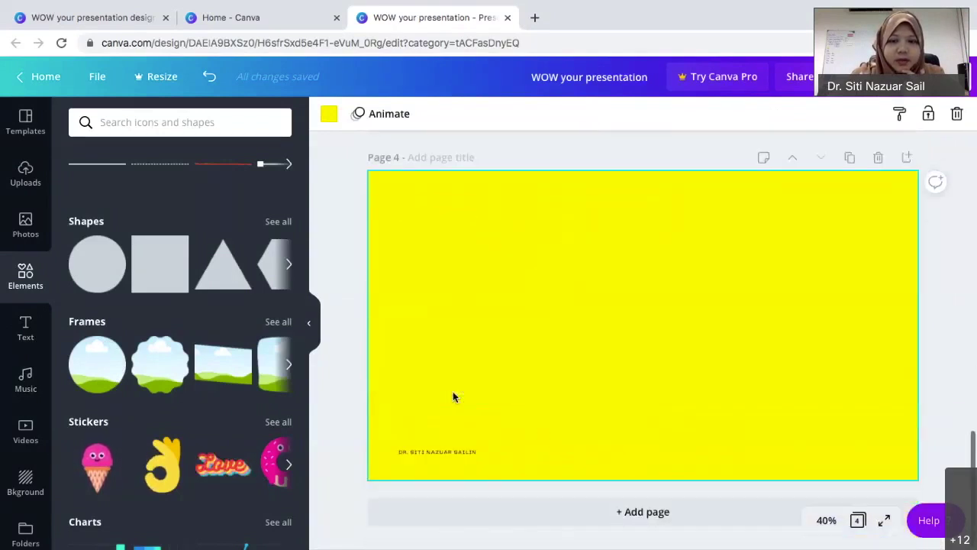
# Change page 4's yellow background to the bright green from the document colours.
pyautogui.scroll(1, 467, 373)
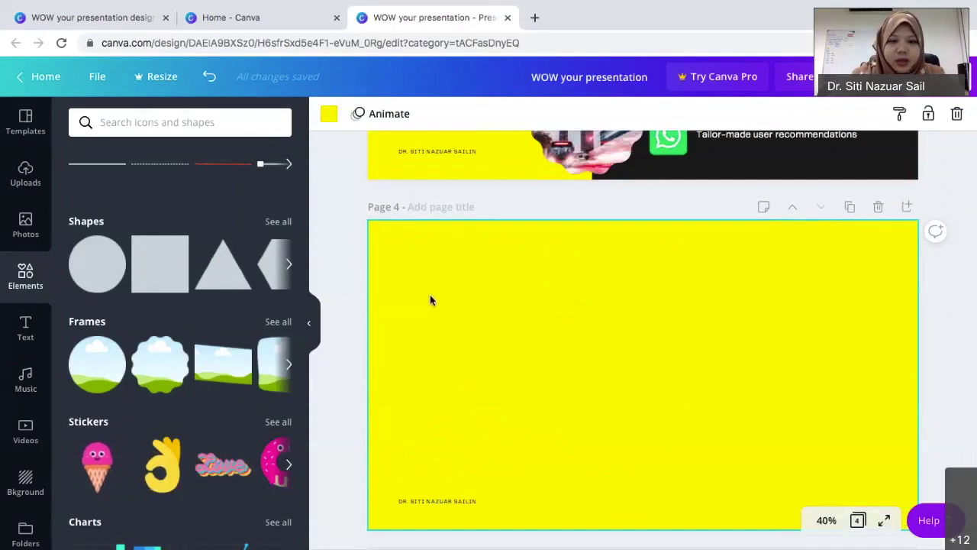
pyautogui.click(329, 116)
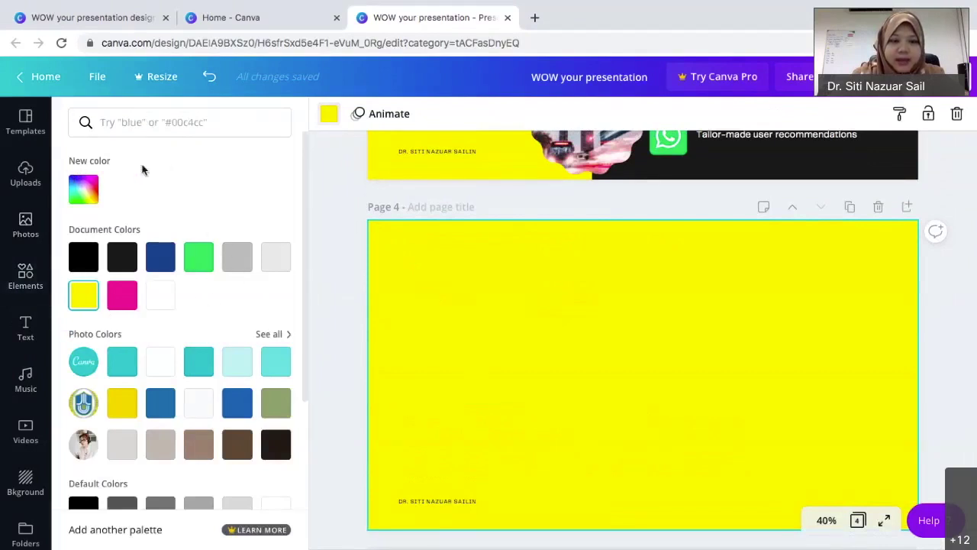
pyautogui.click(201, 265)
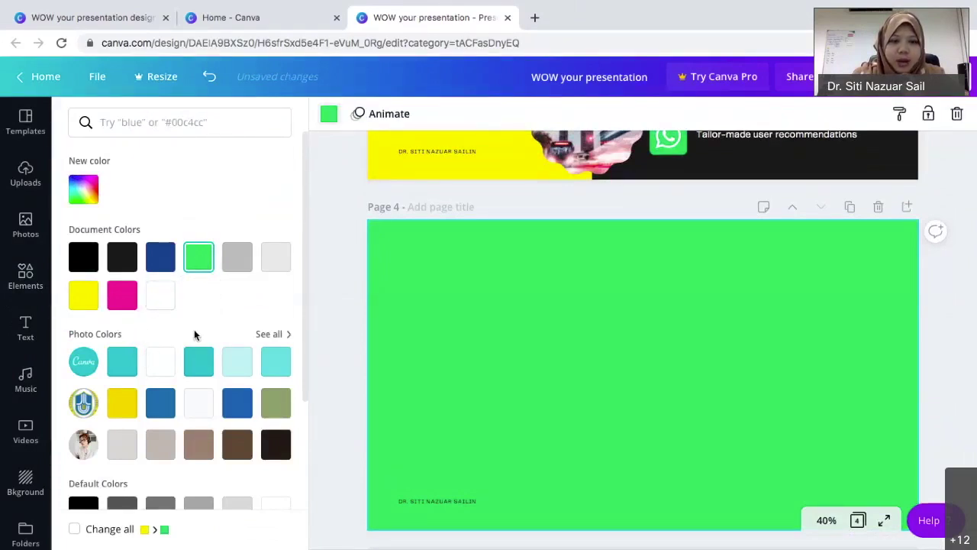
# Try the dark background photo with golden blurred lights on page 4, and undo it.
pyautogui.click(26, 480)
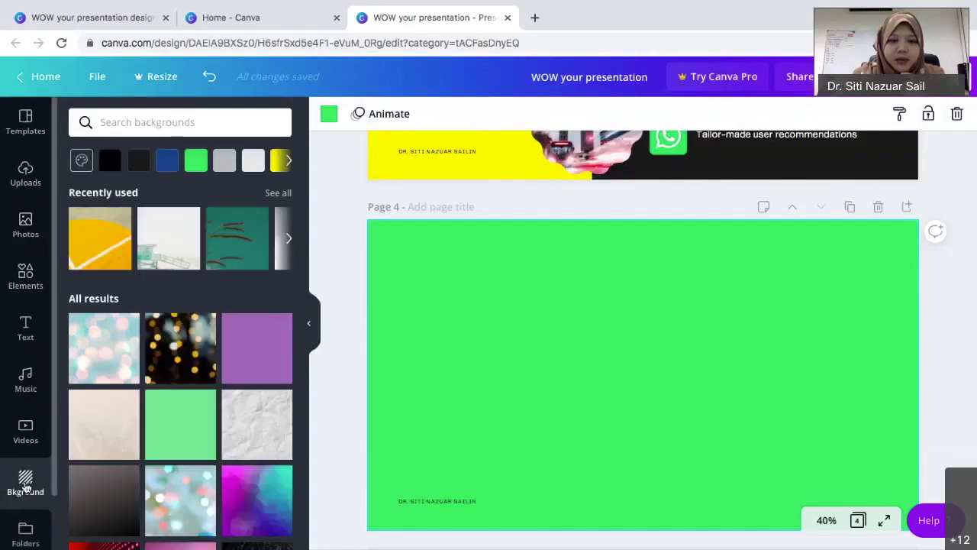
pyautogui.scroll(-3, 172, 369)
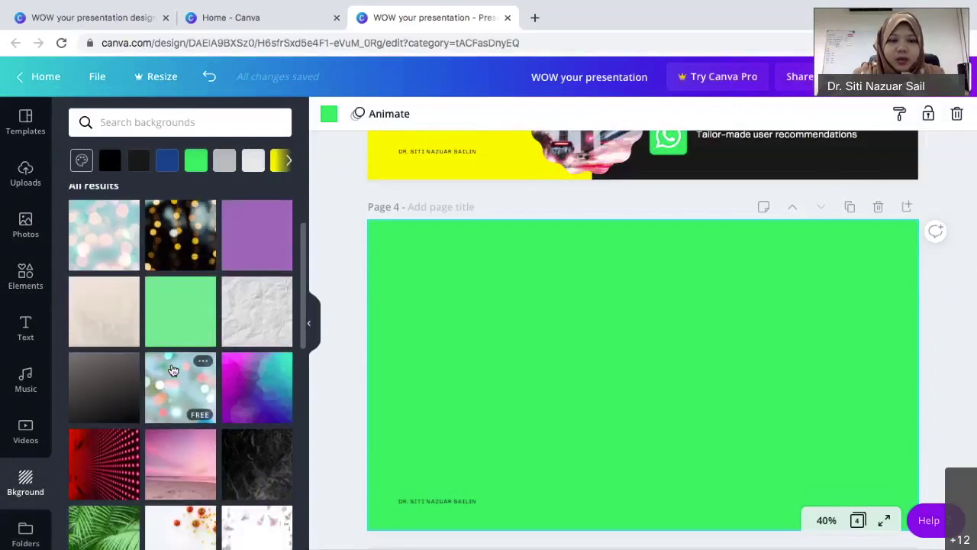
pyautogui.scroll(-1, 186, 398)
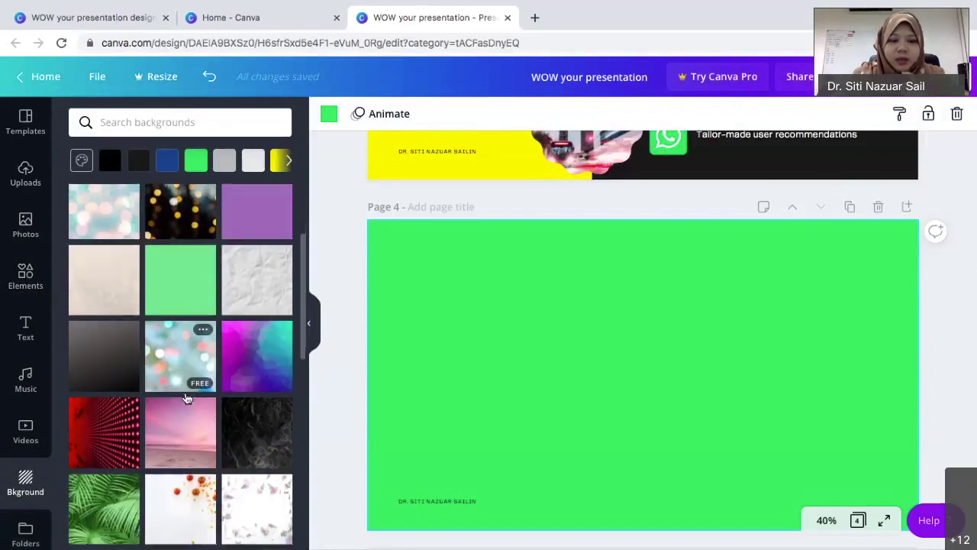
pyautogui.scroll(-3, 186, 397)
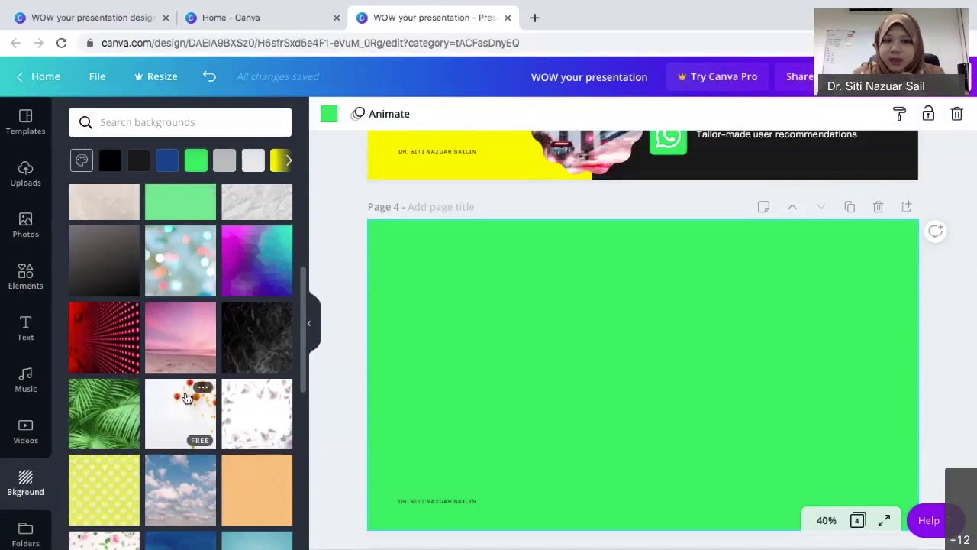
pyautogui.scroll(3, 186, 398)
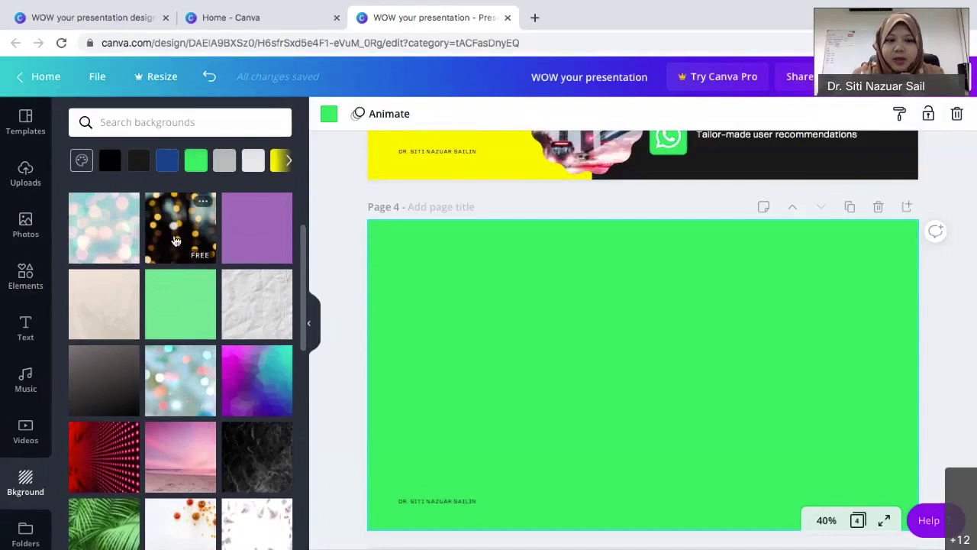
pyautogui.click(175, 241)
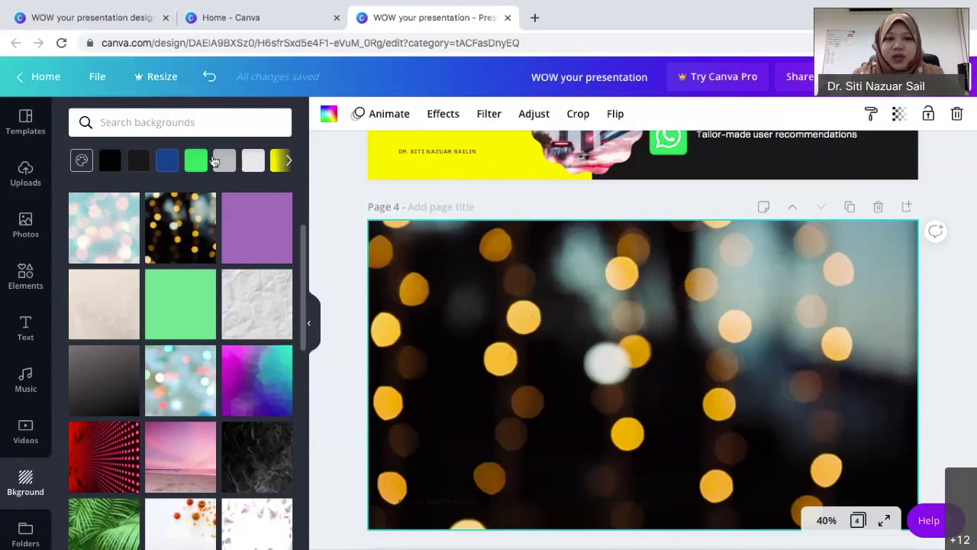
pyautogui.click(206, 80)
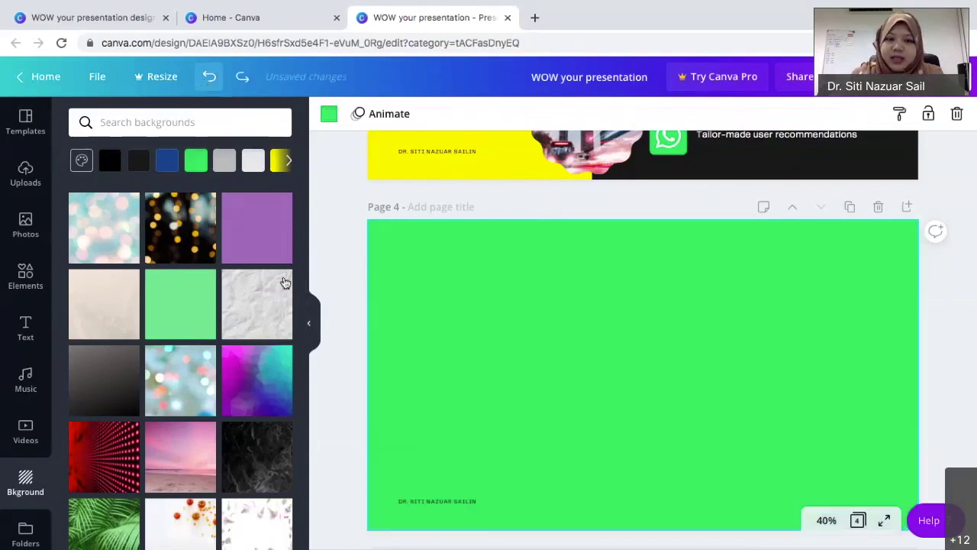
# Try the crumpled white paper background on page 4, and replace it with the beige textured one.
pyautogui.click(251, 310)
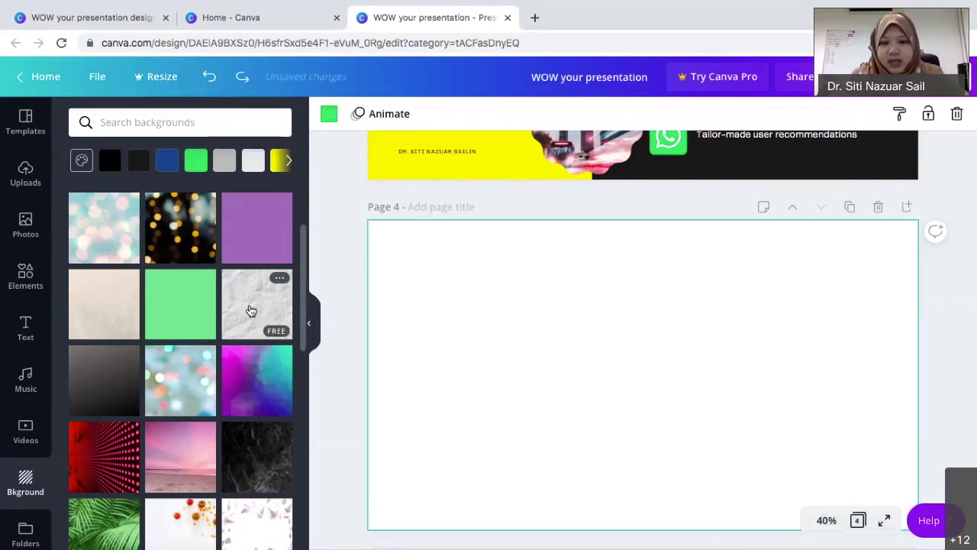
pyautogui.click(107, 311)
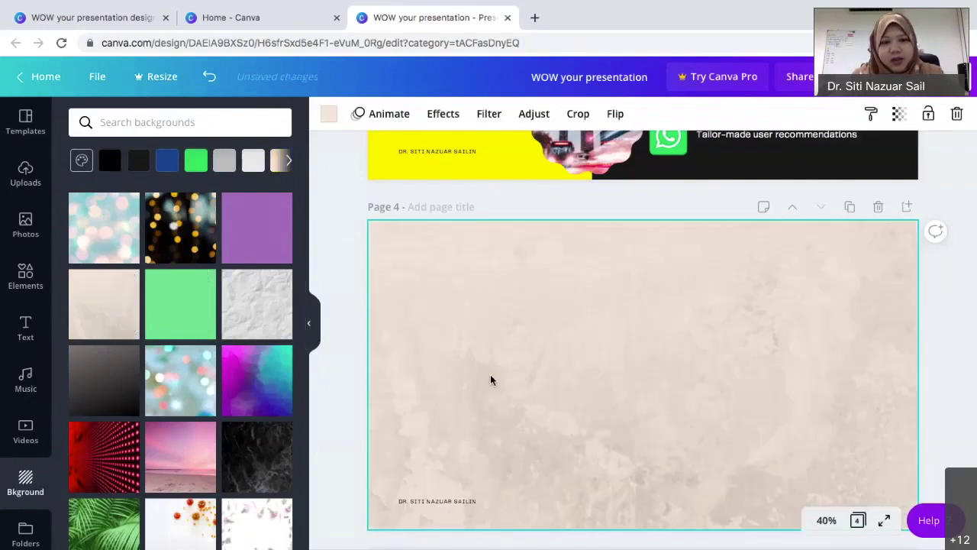
pyautogui.scroll(-2, 490, 379)
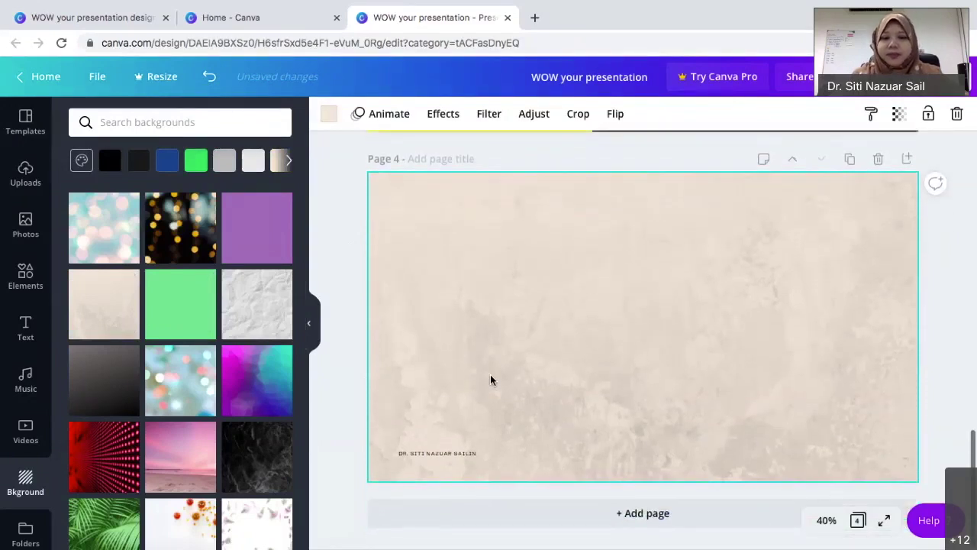
pyautogui.scroll(1, 490, 379)
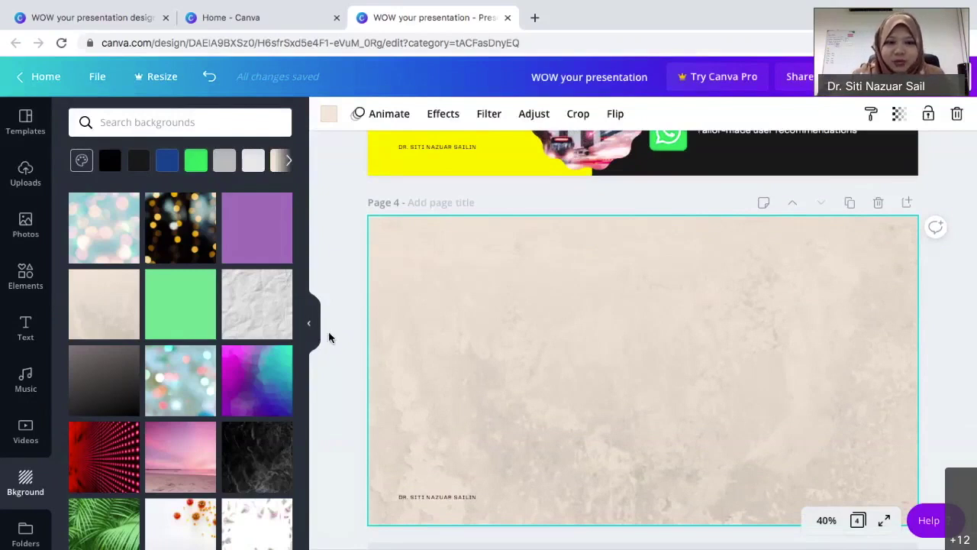
# Browse the full set of chart elements and add the yellow and green pie chart to page 4.
pyautogui.click(27, 279)
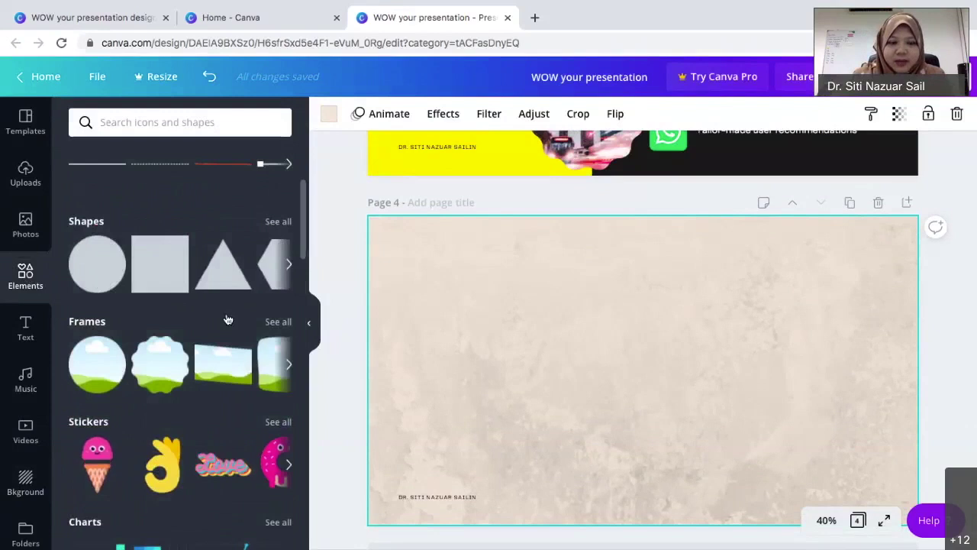
pyautogui.scroll(-5, 227, 319)
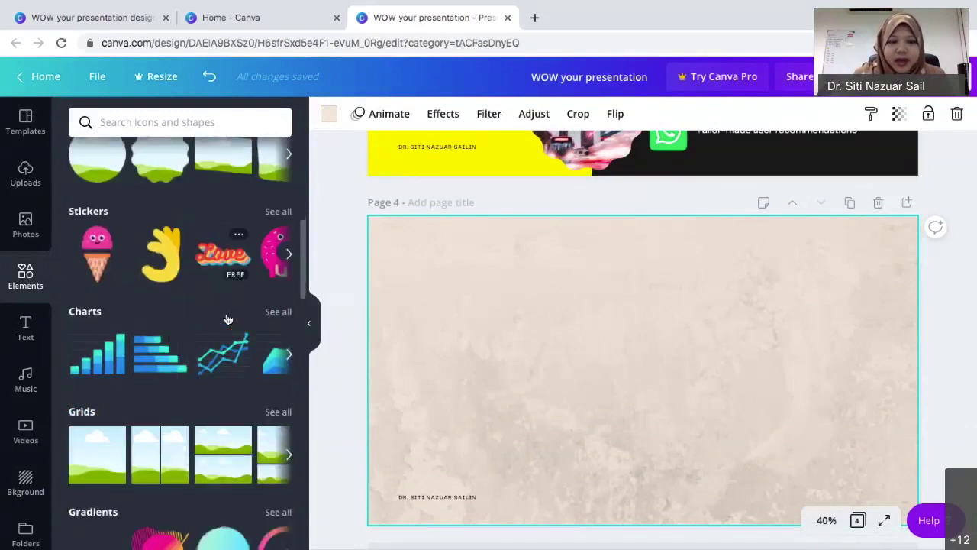
pyautogui.click(291, 359)
pyautogui.click(292, 355)
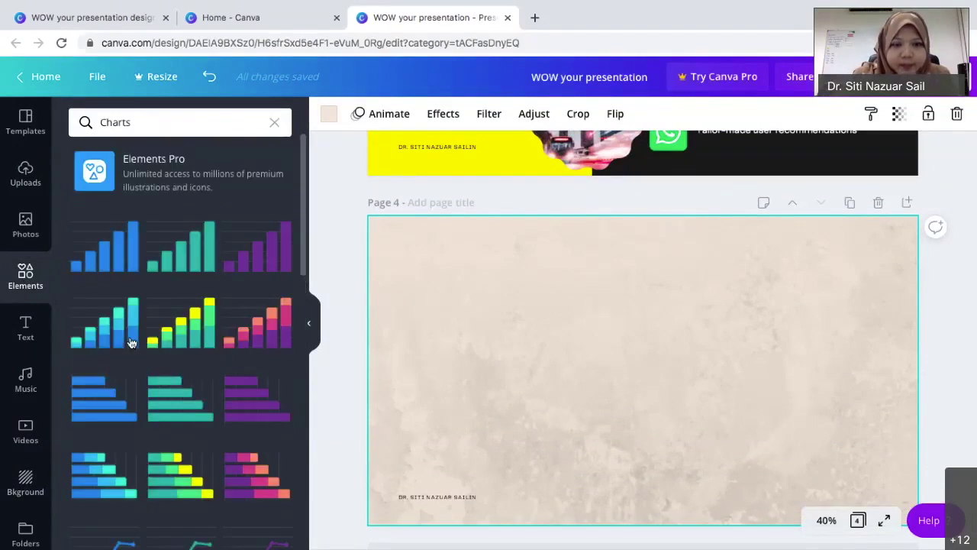
pyautogui.scroll(-1, 215, 366)
pyautogui.scroll(-3, 216, 370)
pyautogui.scroll(4, 215, 370)
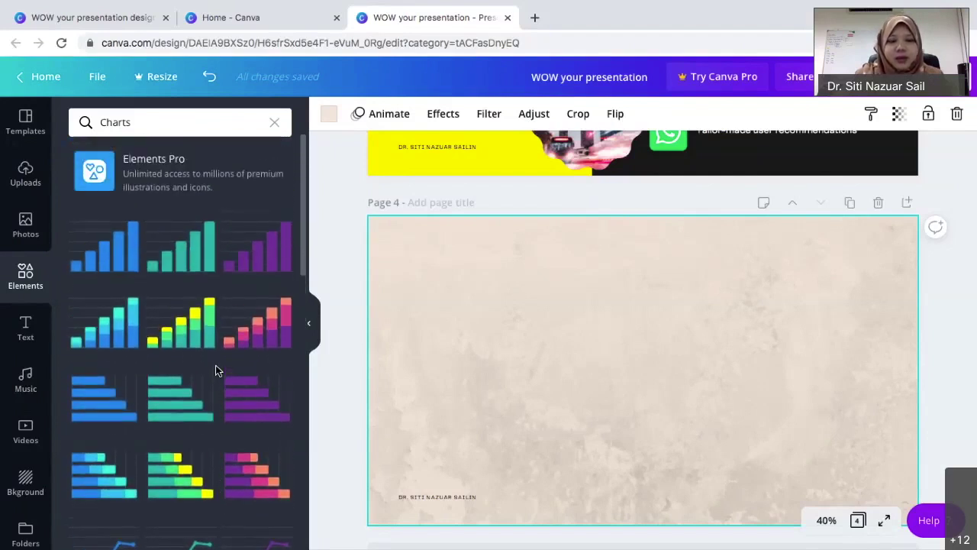
pyautogui.scroll(-5, 215, 371)
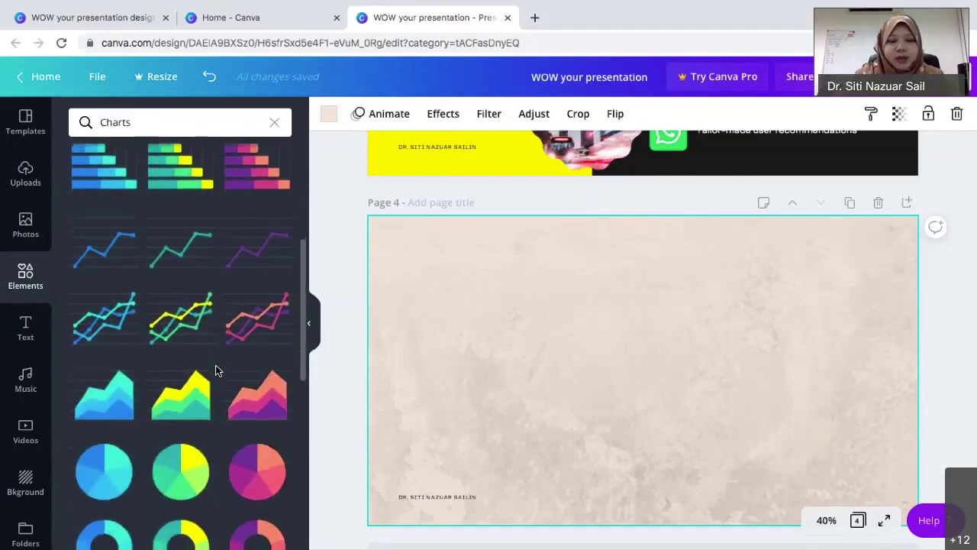
pyautogui.scroll(-2, 216, 370)
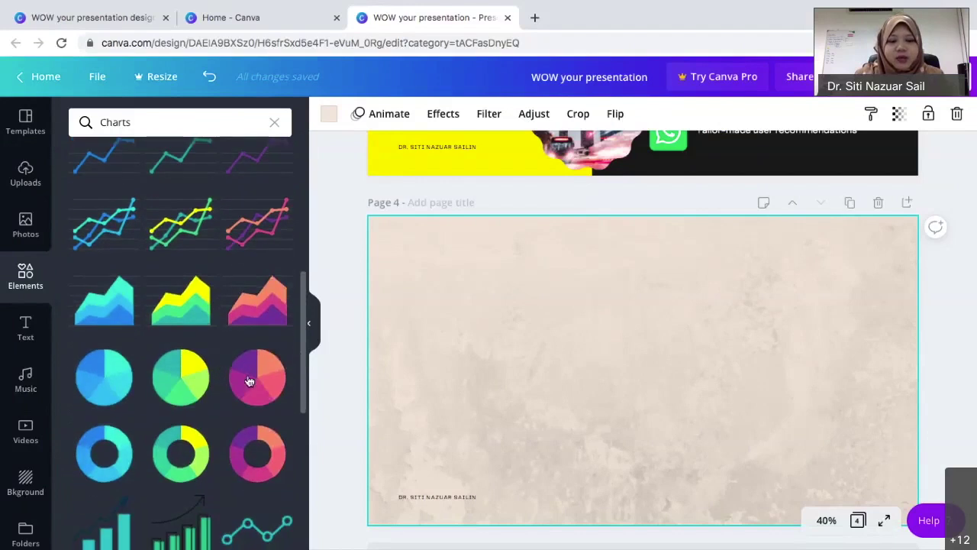
pyautogui.click(184, 380)
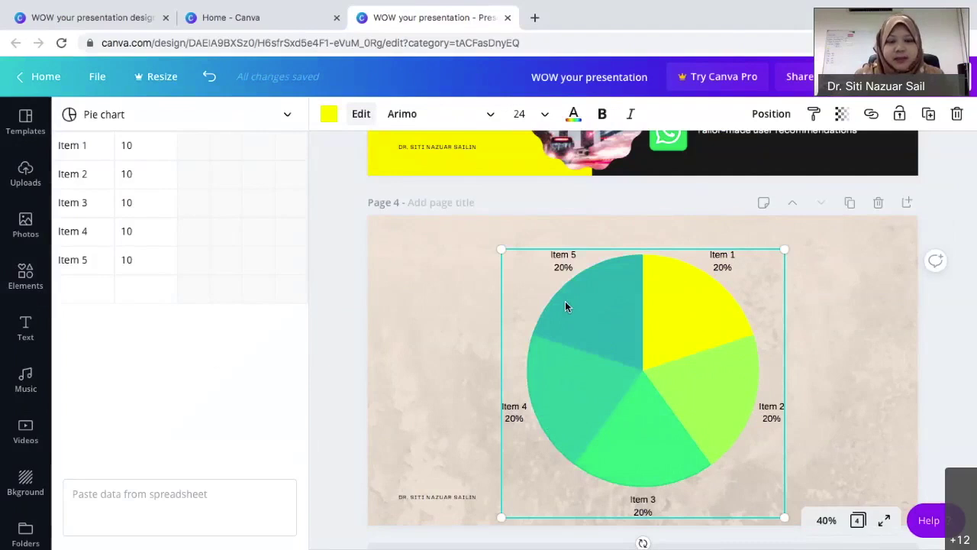
# Rename the pie chart's first item Facebook and set its value to 50.
pyautogui.click(90, 145)
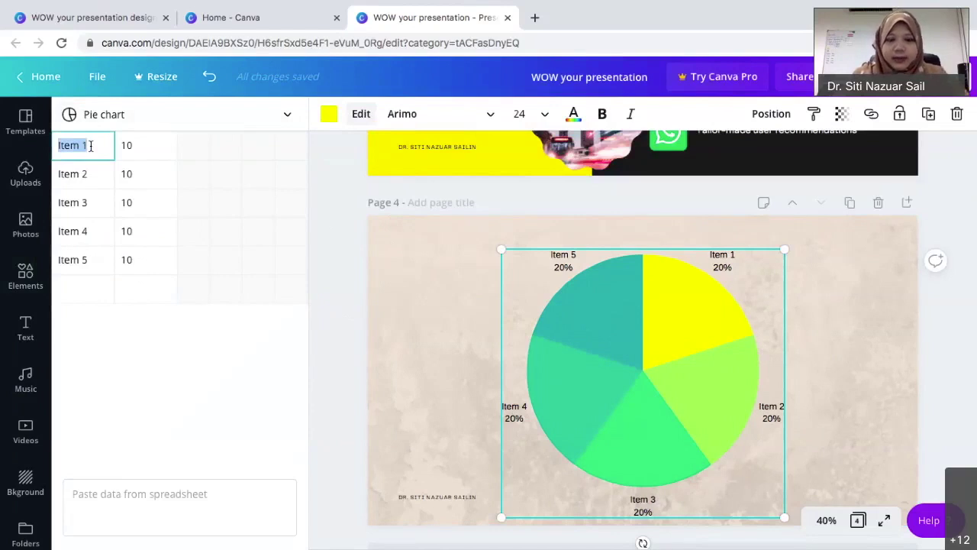
pyautogui.write('Facebook')
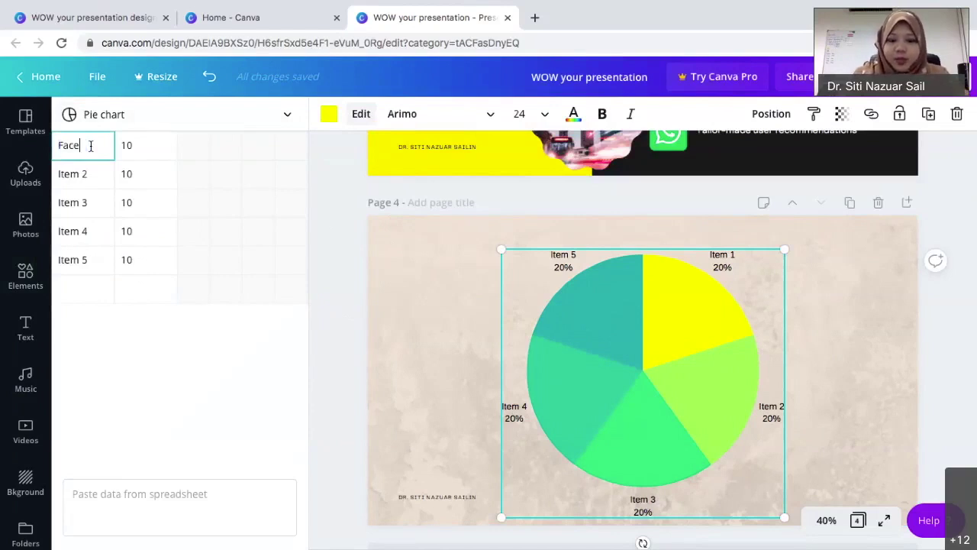
pyautogui.click(140, 145)
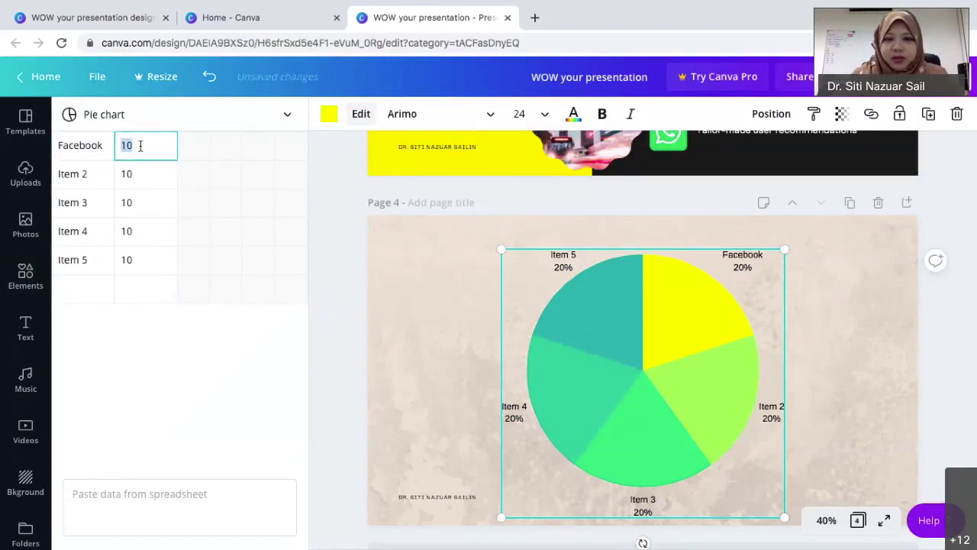
pyautogui.write('50')
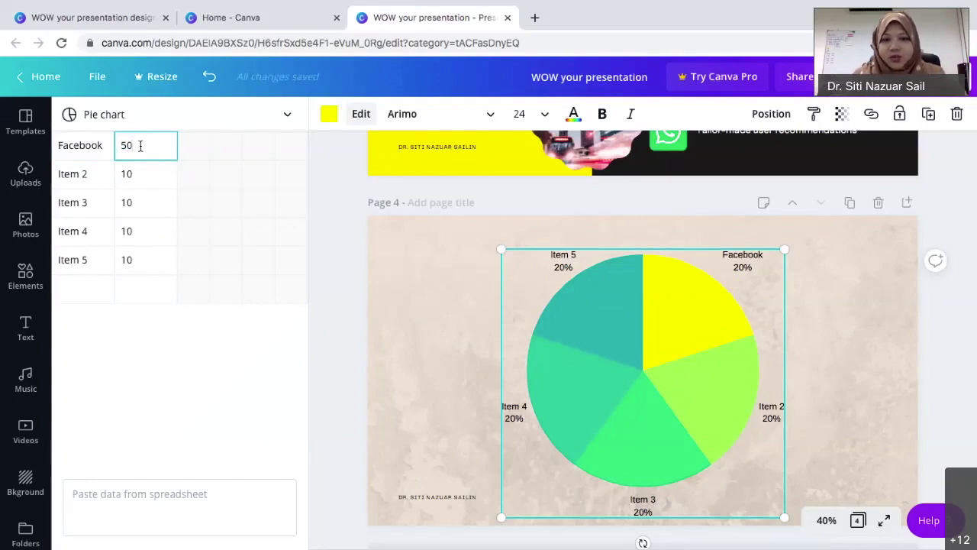
# Rename the pie chart's second item Instagram and set its value to 50.
pyautogui.click(96, 172)
pyautogui.press('BackSpace')
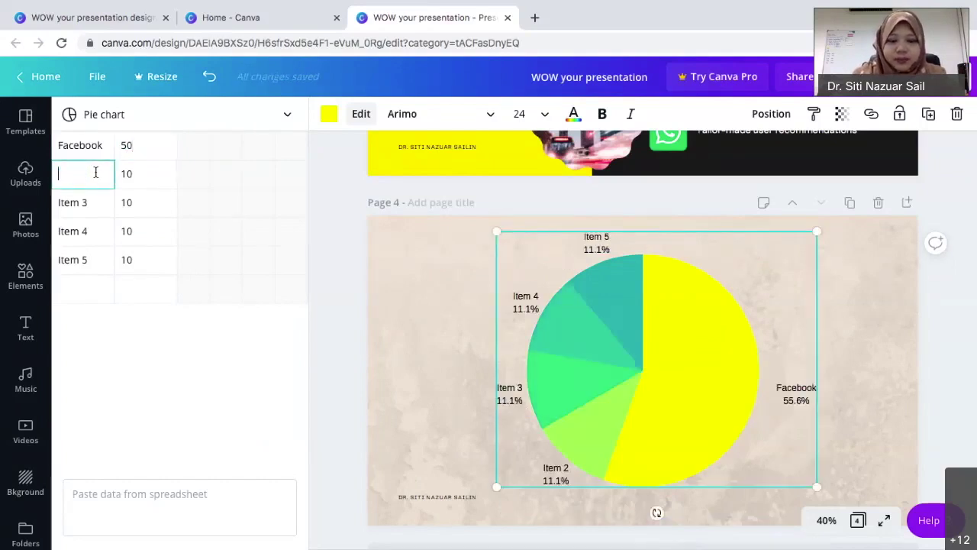
pyautogui.write('Instagra')
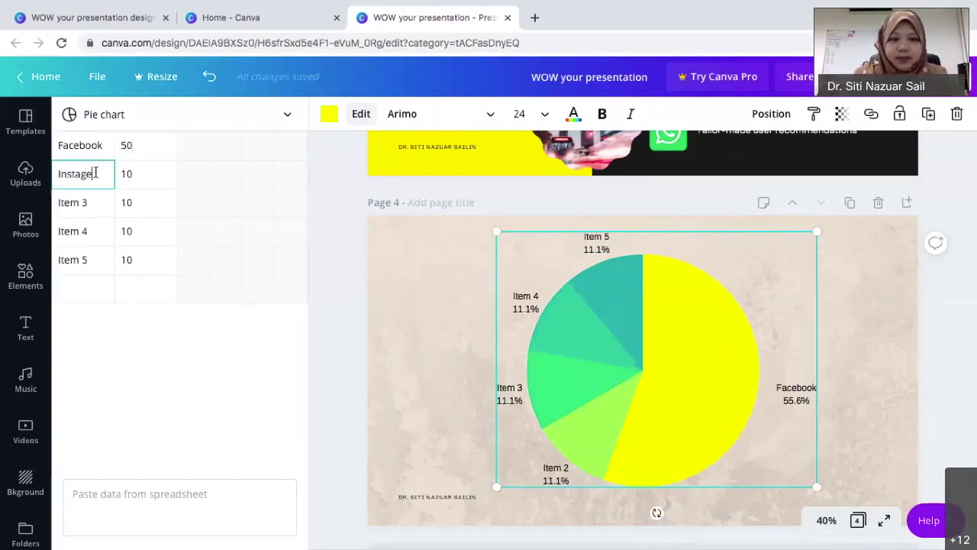
pyautogui.write('m')
pyautogui.press('BackSpace')
pyautogui.press('BackSpace')
pyautogui.press('BackSpace')
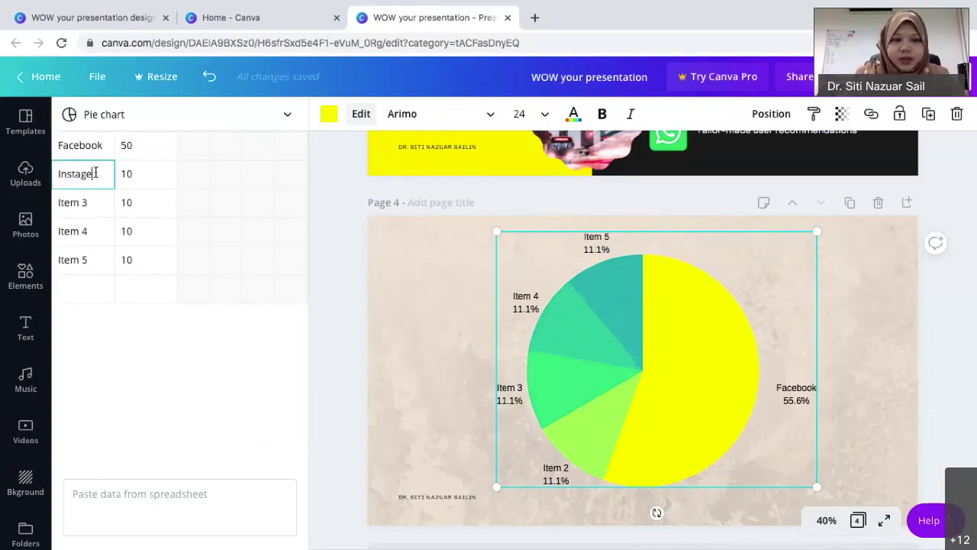
pyautogui.write('ram')
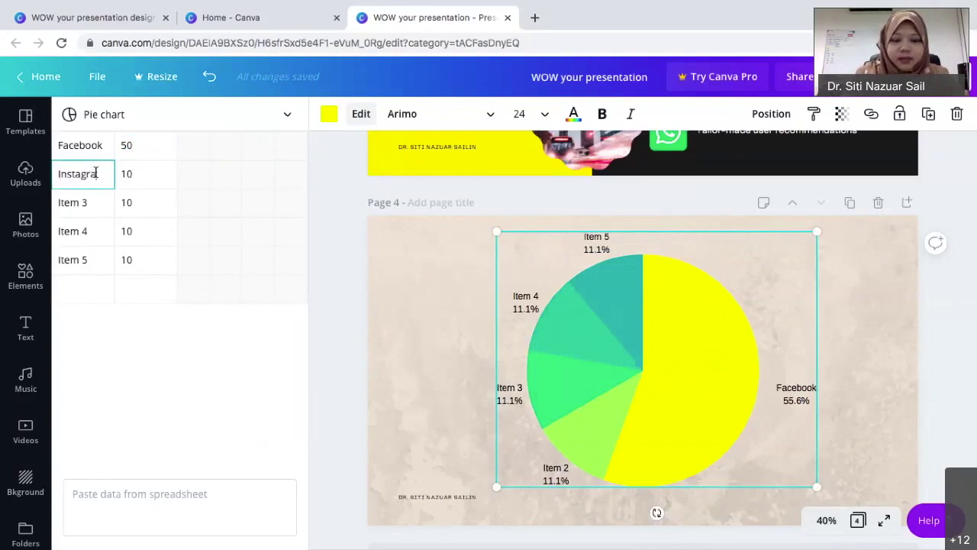
pyautogui.click(133, 178)
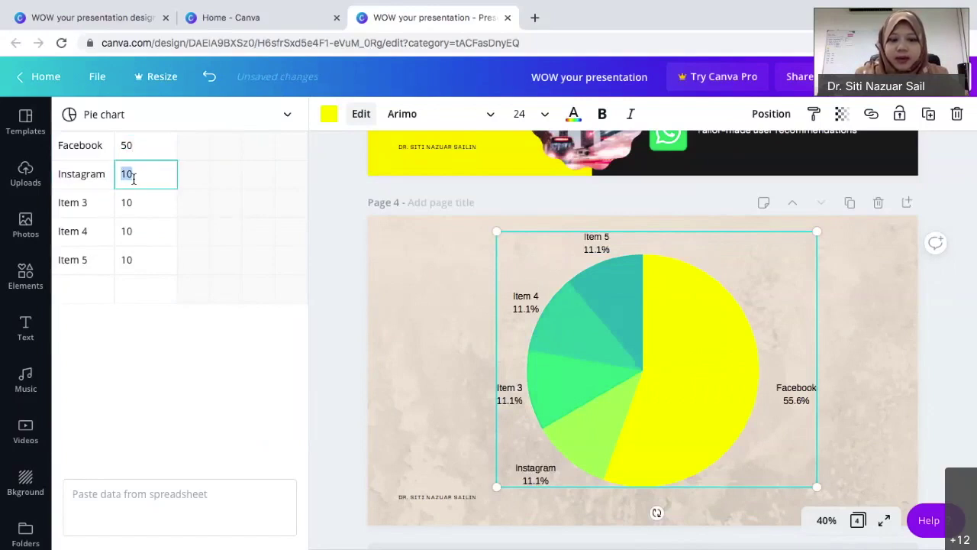
pyautogui.write('3')
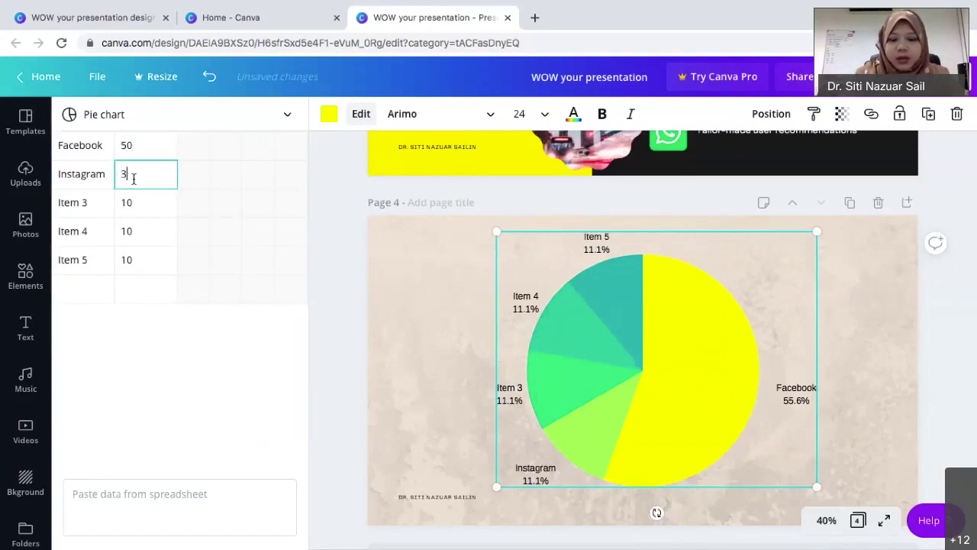
pyautogui.write('50')
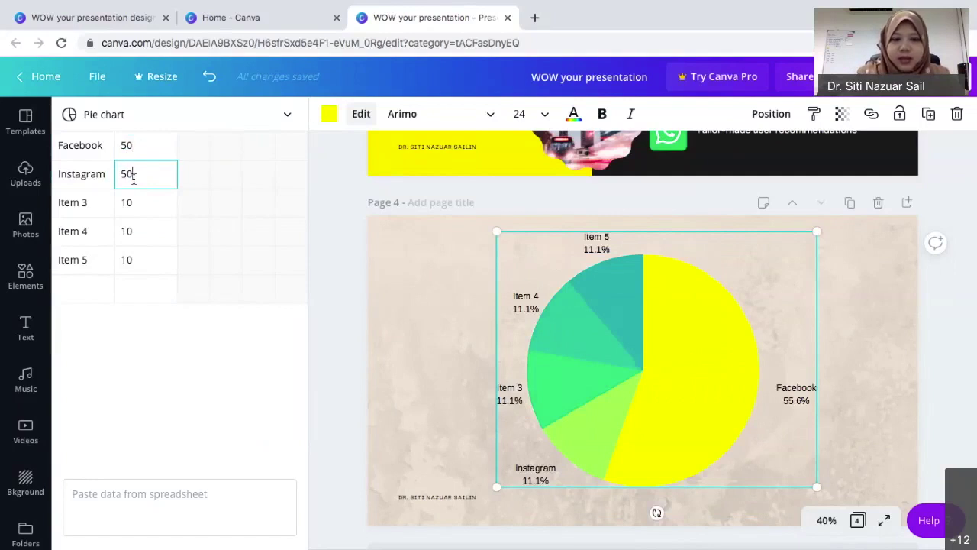
# Set the Facebook value to 30 and rename the pie chart's third item Twitter.
pyautogui.click(143, 144)
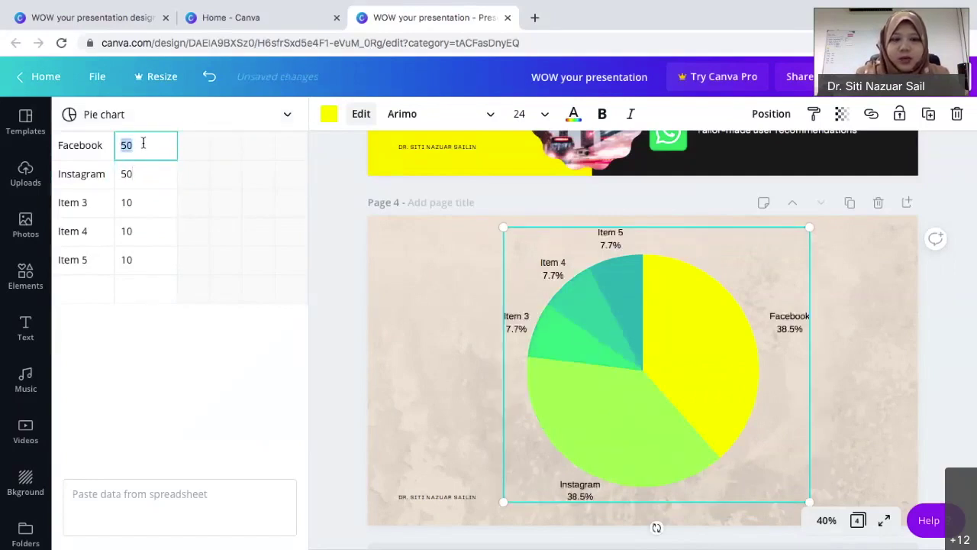
pyautogui.write('30')
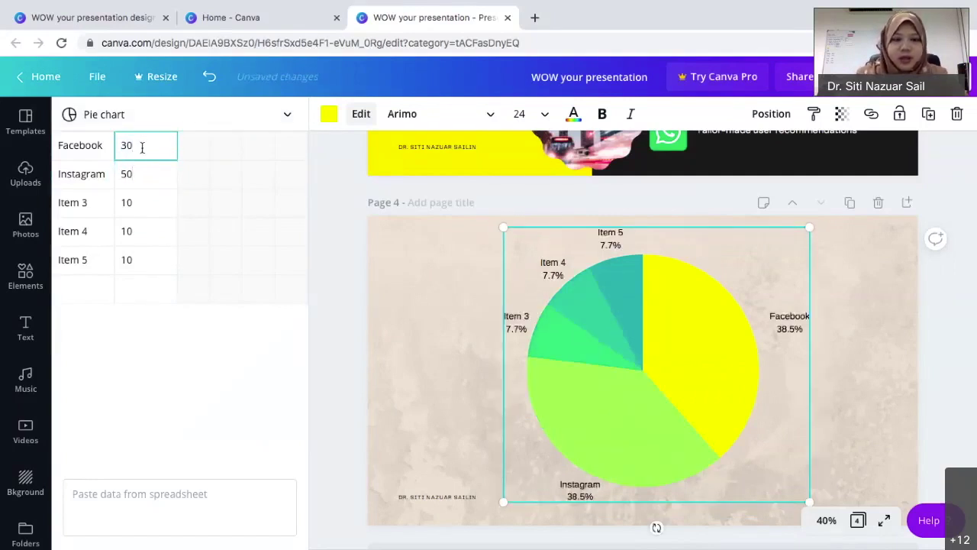
pyautogui.click(99, 206)
pyautogui.write('Twitter')
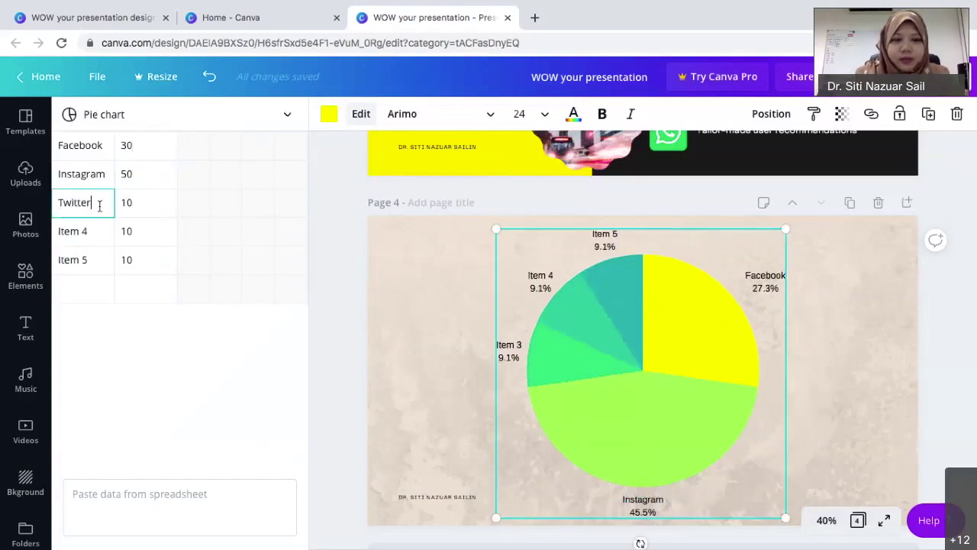
# Set the pie chart's Twitter value to 20.
pyautogui.click(145, 205)
pyautogui.press('BackSpace')
pyautogui.write('20')
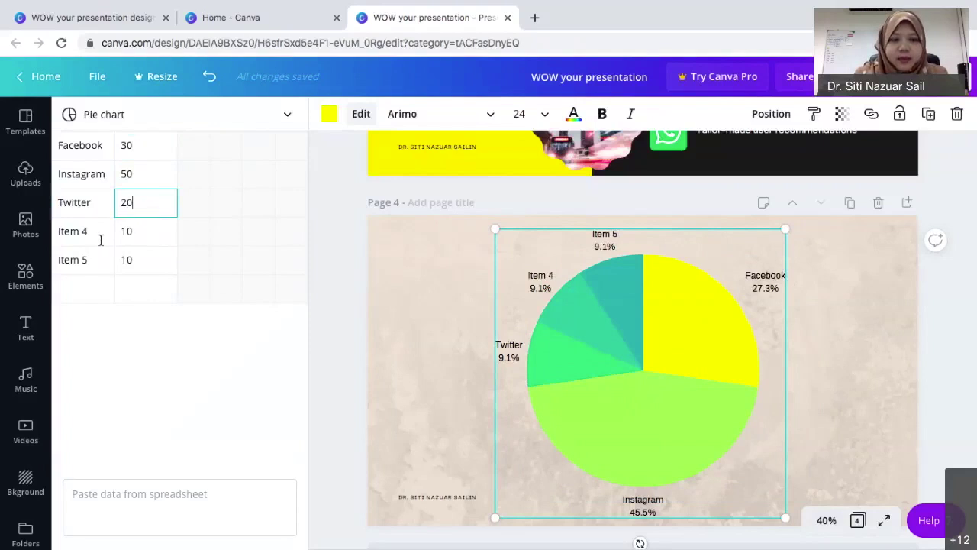
# Clear the names and values of Item 4 and Item 5 from the pie chart's data.
pyautogui.click(100, 240)
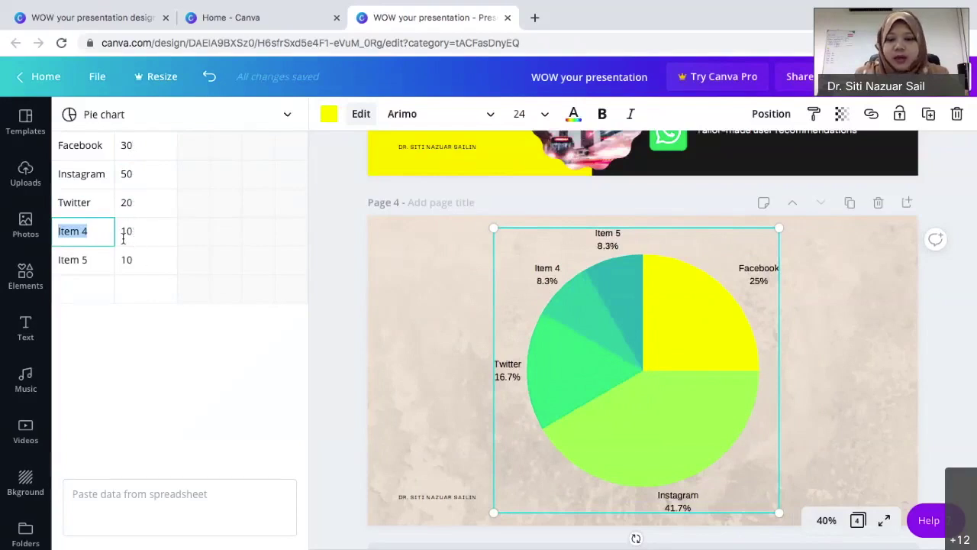
pyautogui.press('BackSpace')
pyautogui.click(139, 235)
pyautogui.press('BackSpace')
pyautogui.click(103, 267)
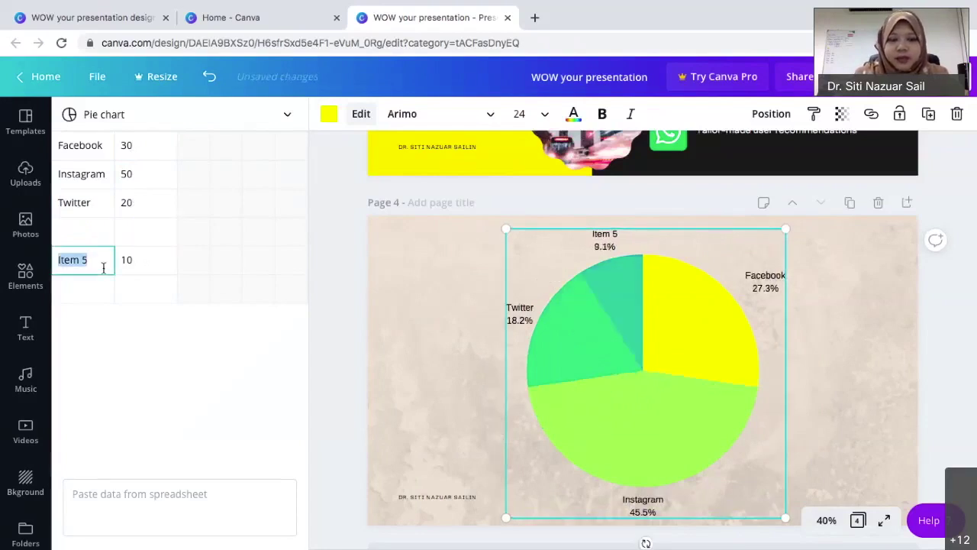
pyautogui.press('BackSpace')
pyautogui.click(155, 263)
pyautogui.press('BackSpace')
# Remove the Item 6 label from the row below the emptied pie chart items and leave the chart's data.
pyautogui.click(96, 297)
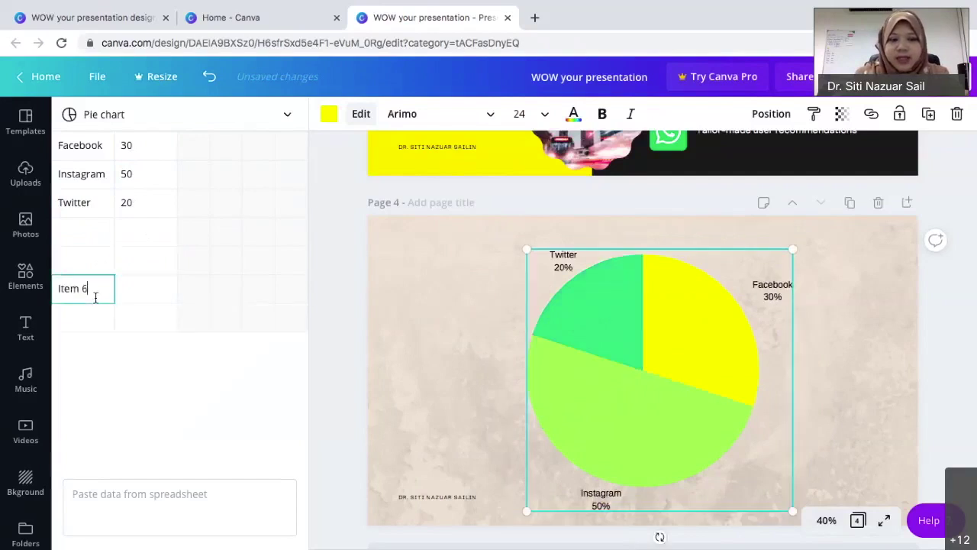
pyautogui.press('BackSpace')
pyautogui.press('BackSpace')
pyautogui.press('BackSpace')
pyautogui.press('BackSpace')
pyautogui.press('BackSpace')
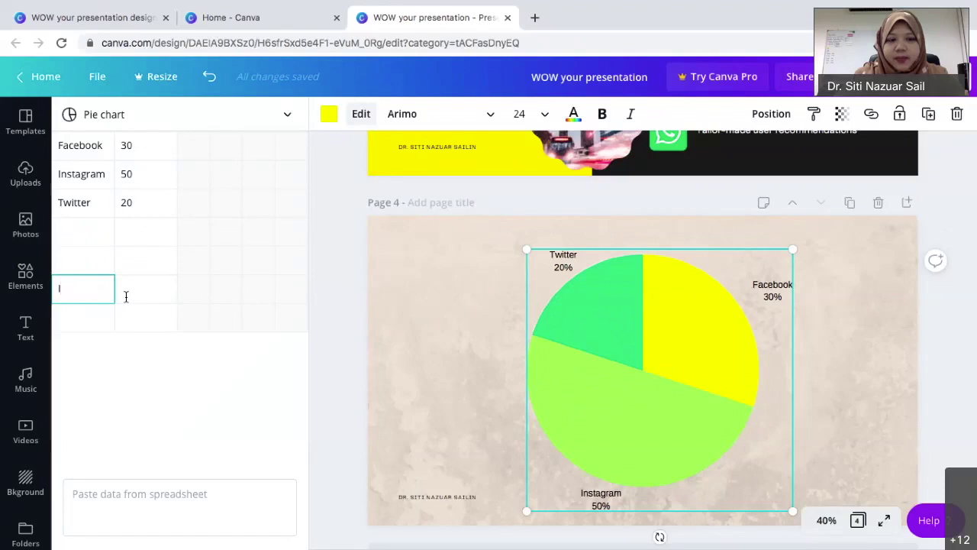
pyautogui.click(401, 345)
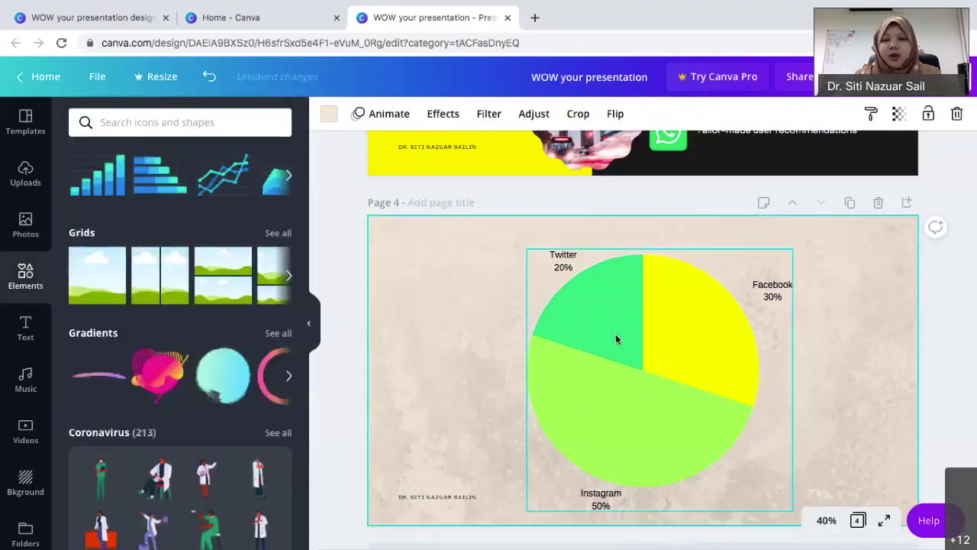
# Change the pie chart on page 4 to a donut chart.
pyautogui.click(616, 336)
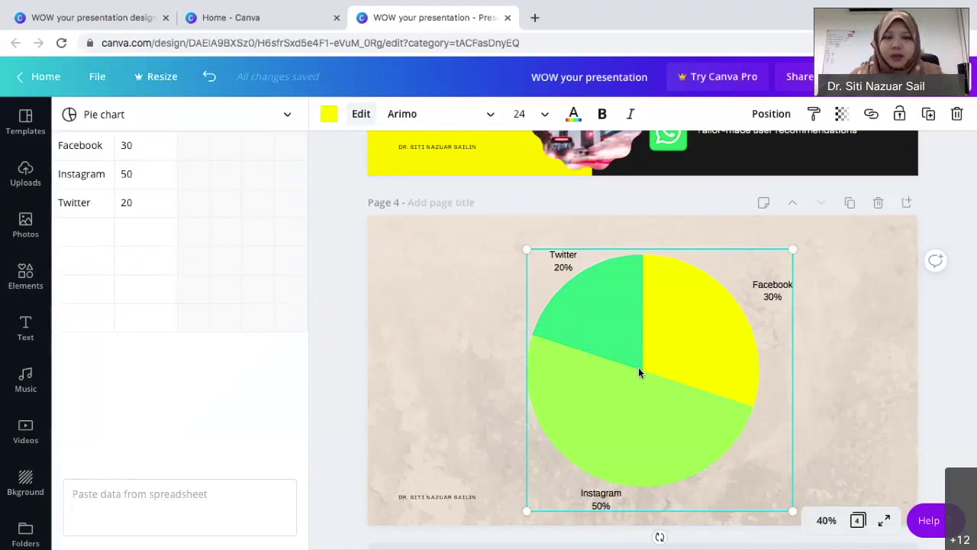
pyautogui.click(145, 115)
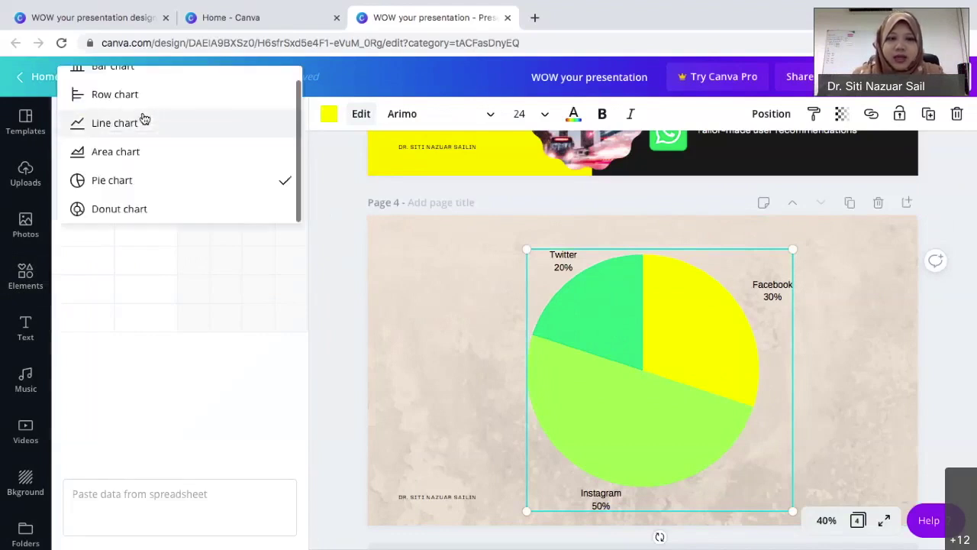
pyautogui.click(118, 210)
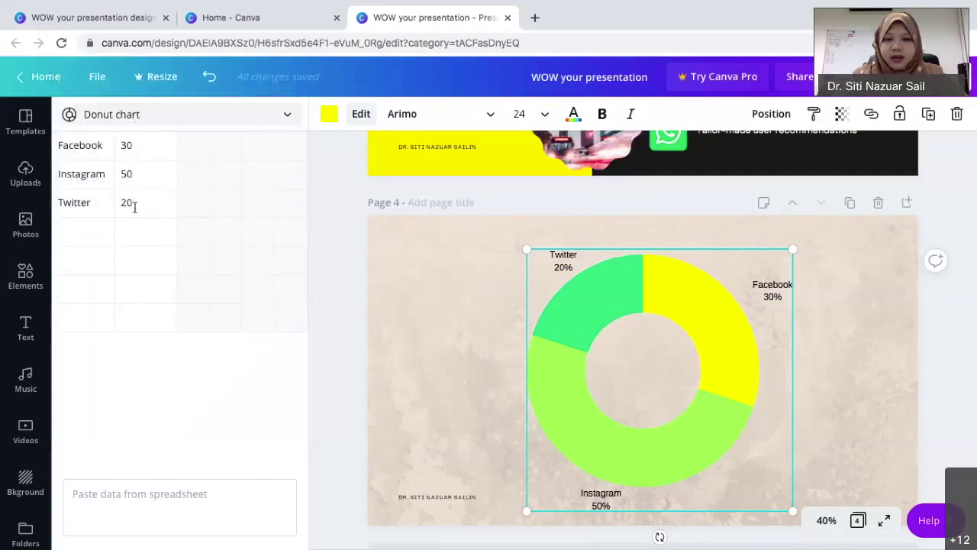
# Change the page 4 chart to a row chart and move it slightly upward on the page.
pyautogui.click(160, 116)
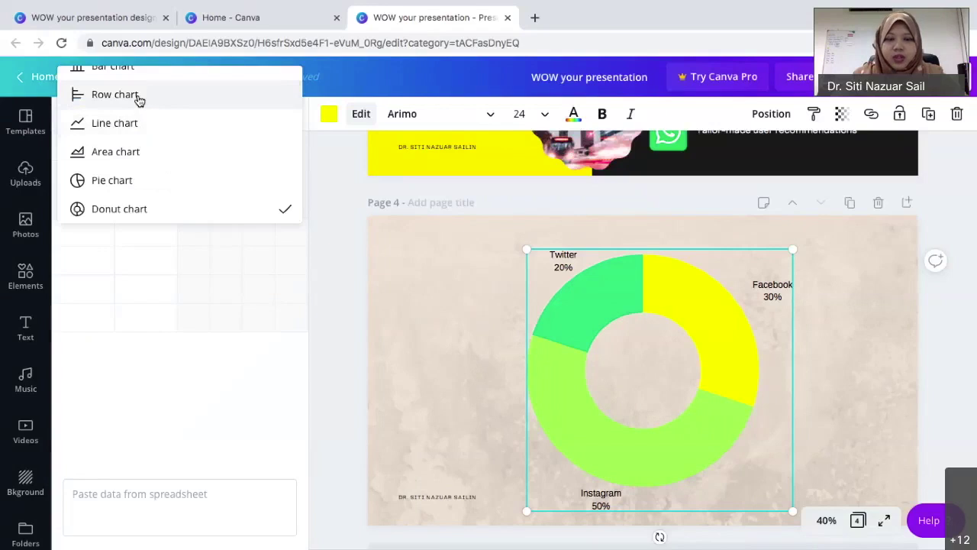
pyautogui.click(137, 96)
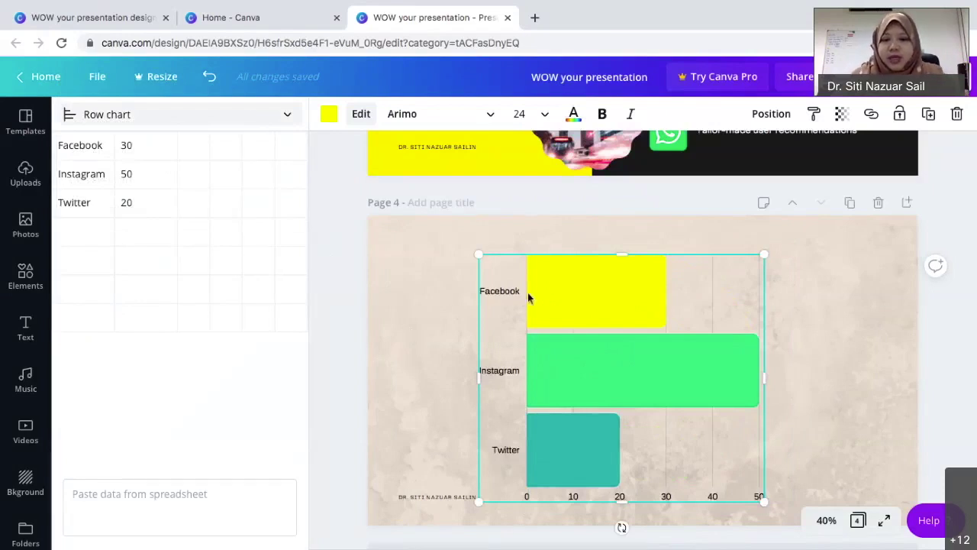
pyautogui.moveTo(556, 283); pyautogui.dragTo(561, 272)
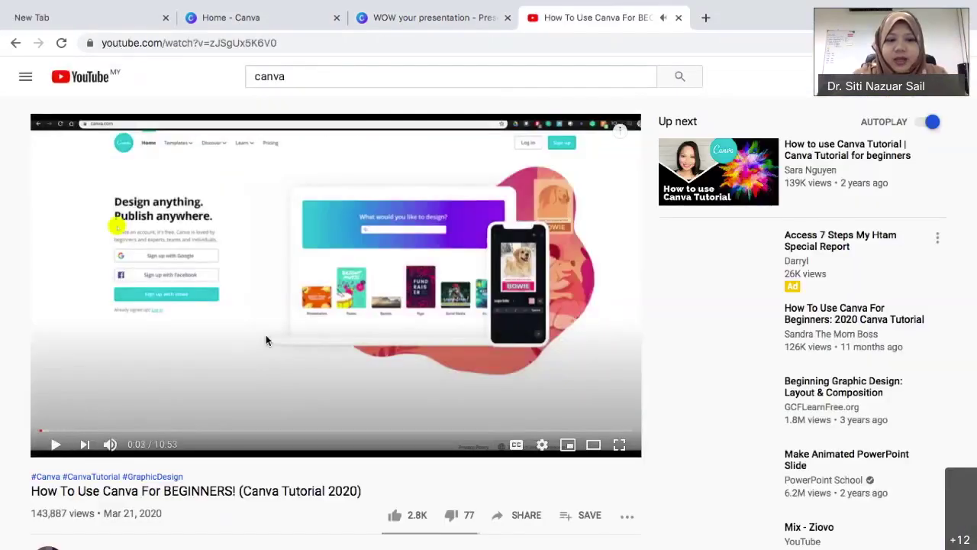
# Copy the share link of the YouTube video "How To Use Canva For BEGINNERS! (Canva Tutorial 2020)".
pyautogui.scroll(-2, 267, 338)
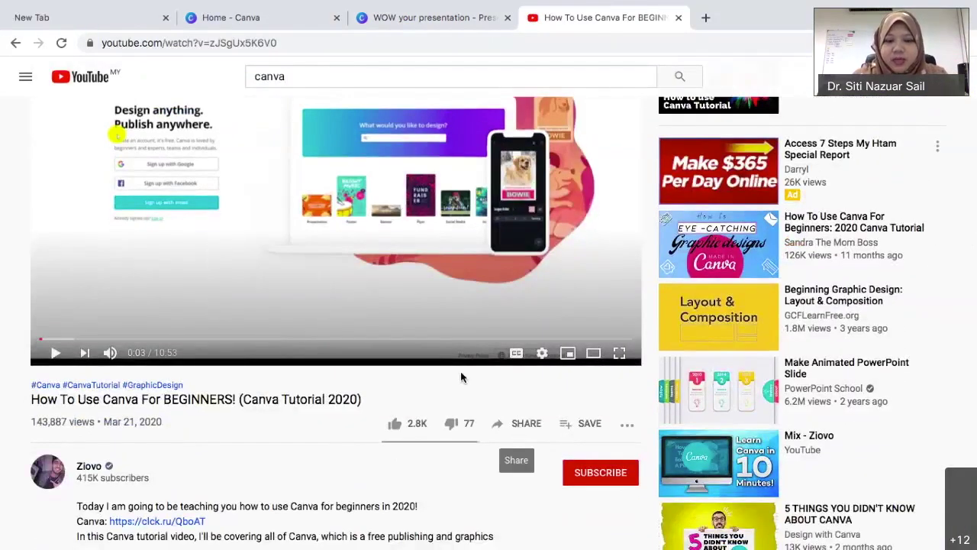
pyautogui.click(516, 425)
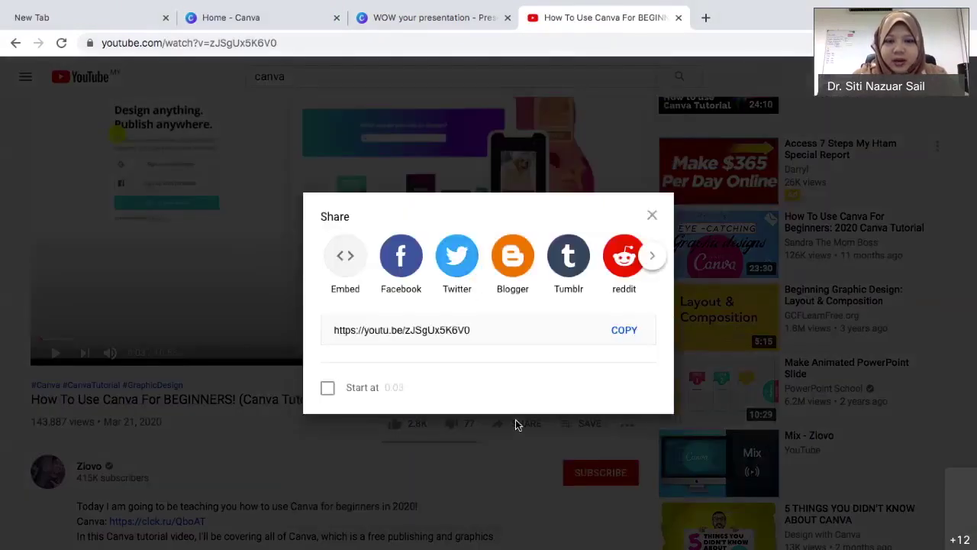
pyautogui.click(624, 333)
pyautogui.click(624, 333)
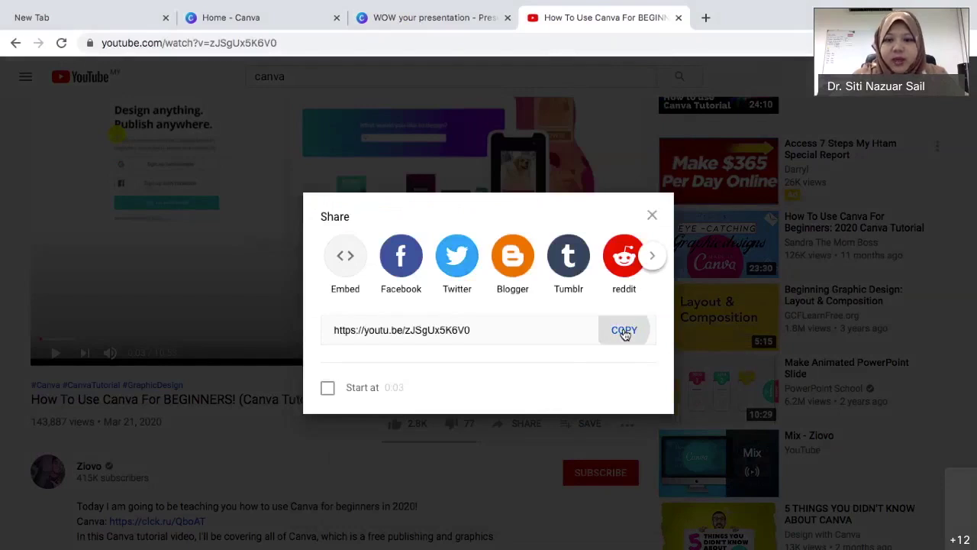
# Return to the "WOW your presentation" design in Canva and paste the copied YouTube link onto the blank page 5.
pyautogui.click(284, 18)
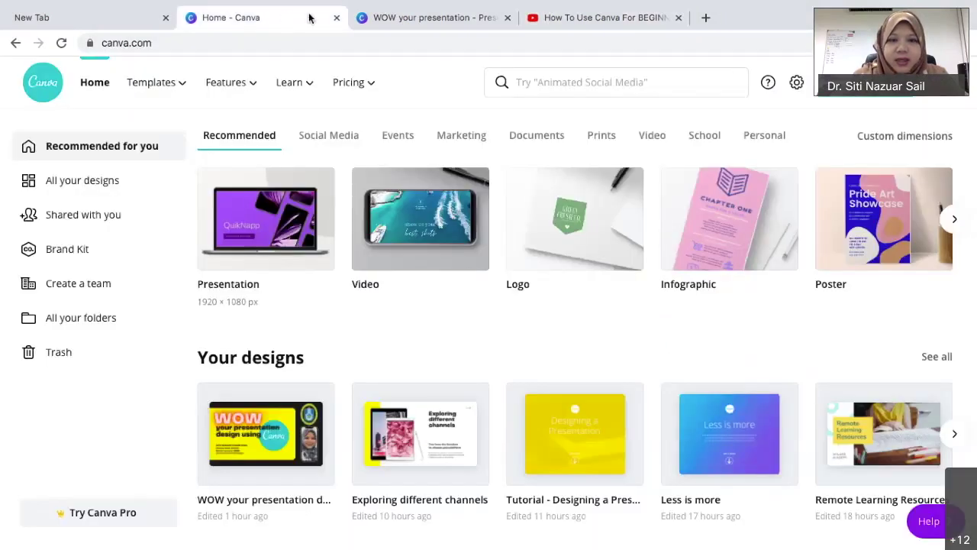
pyautogui.click(412, 17)
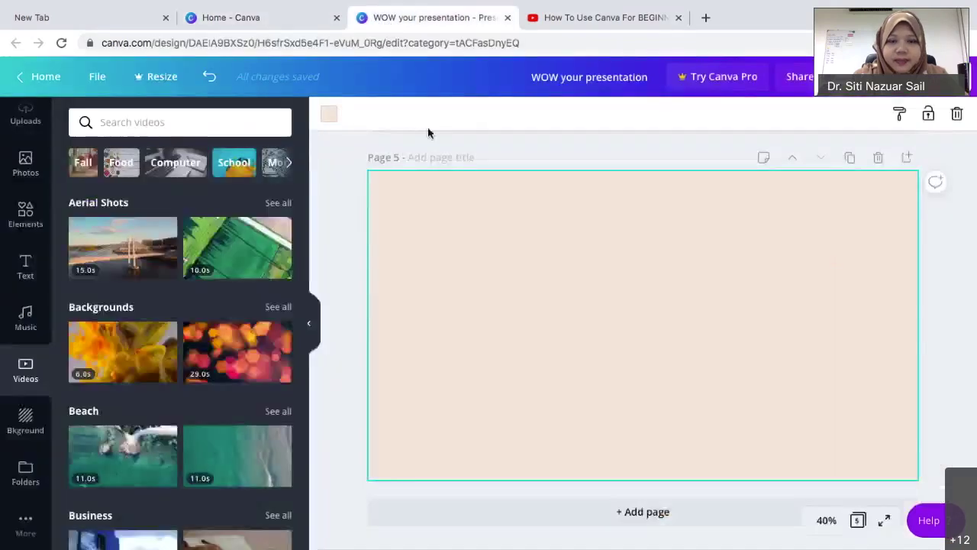
pyautogui.scroll(1, 496, 253)
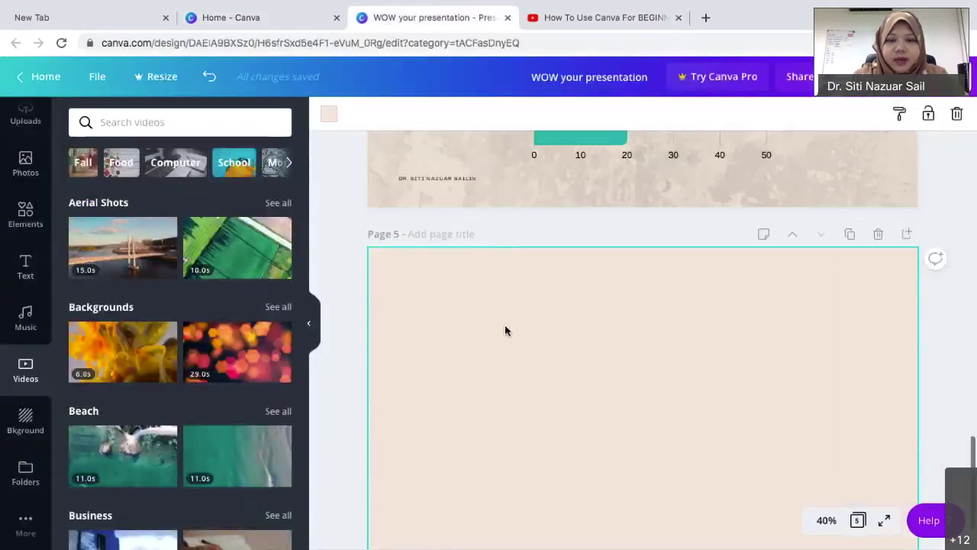
pyautogui.scroll(-1, 505, 329)
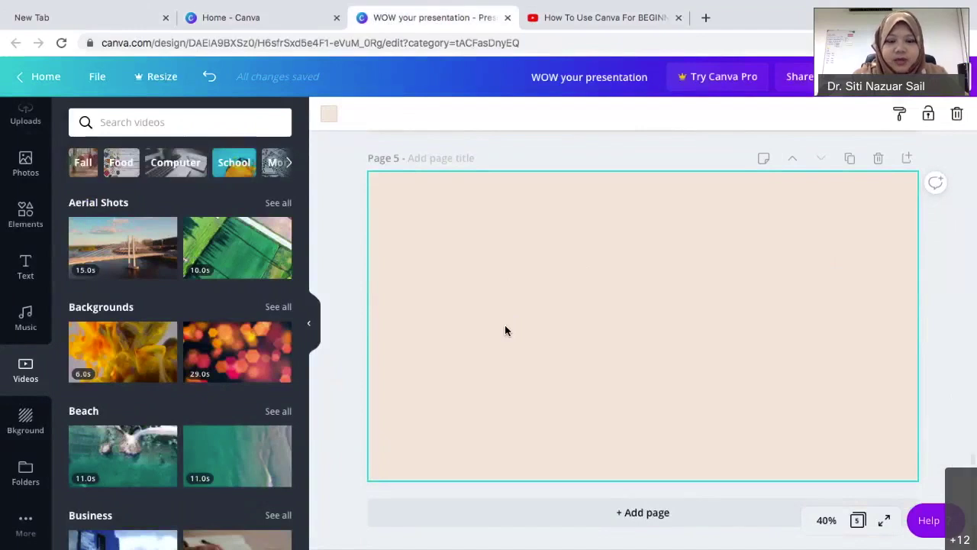
pyautogui.hotkey('ctrl', 'v')
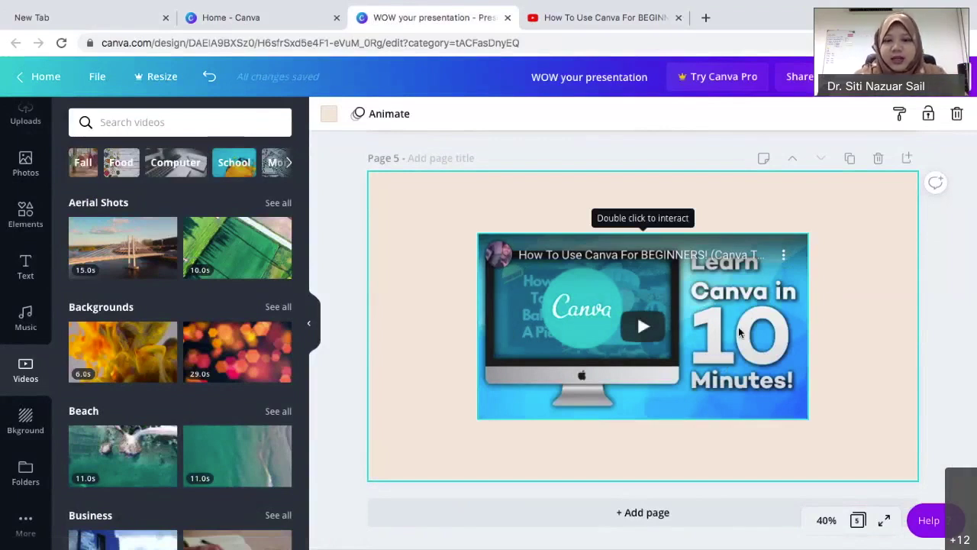
# Enlarge the embedded YouTube video on page 5 from its upper-left and lower-right corners.
pyautogui.click(526, 286)
pyautogui.moveTo(477, 231); pyautogui.dragTo(414, 183)
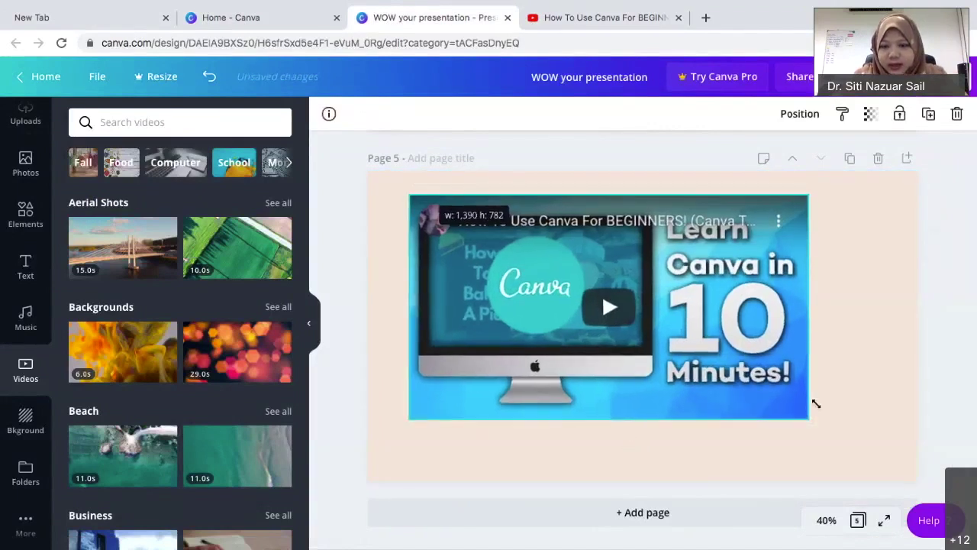
pyautogui.moveTo(809, 416); pyautogui.dragTo(878, 450)
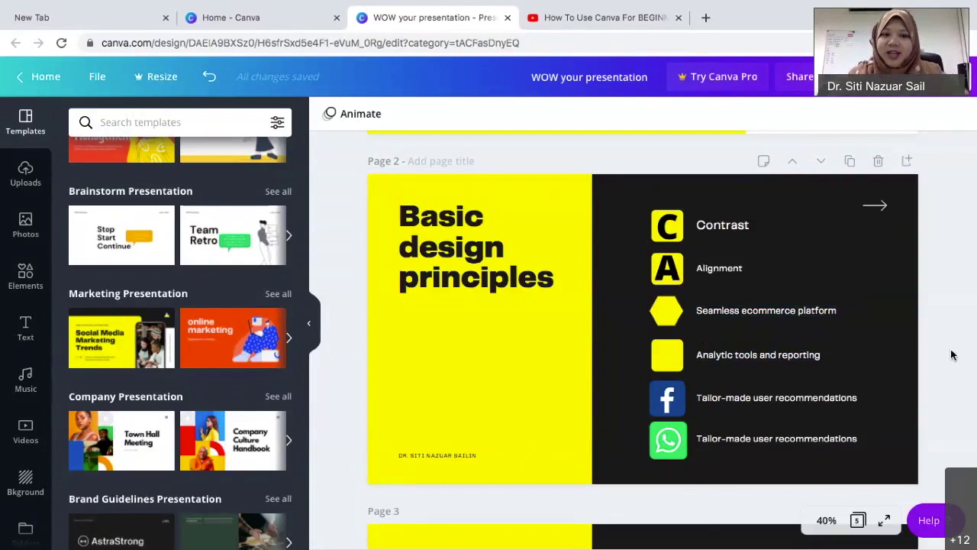
# Review all five pages of the presentation from the title page to the video page and return to page 1.
pyautogui.scroll(5, 951, 354)
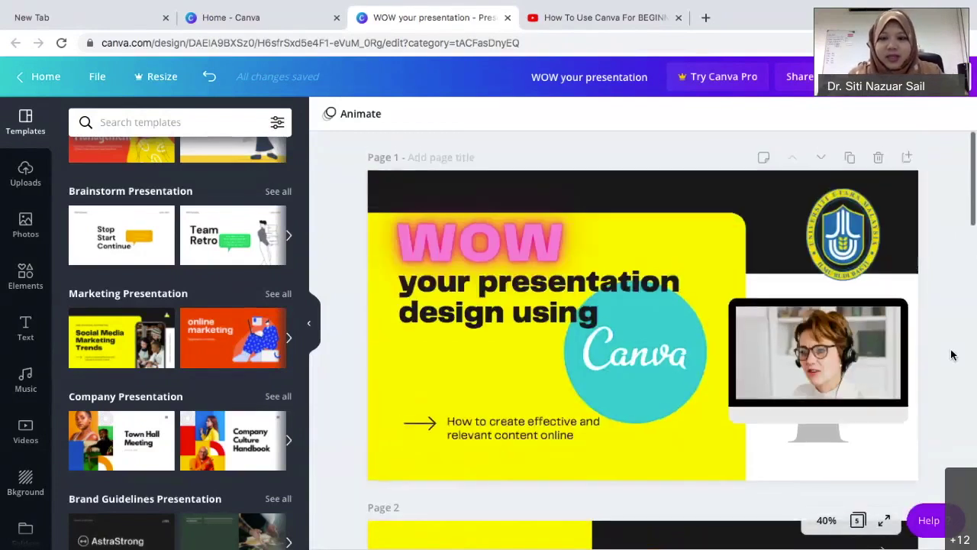
pyautogui.scroll(-3, 951, 354)
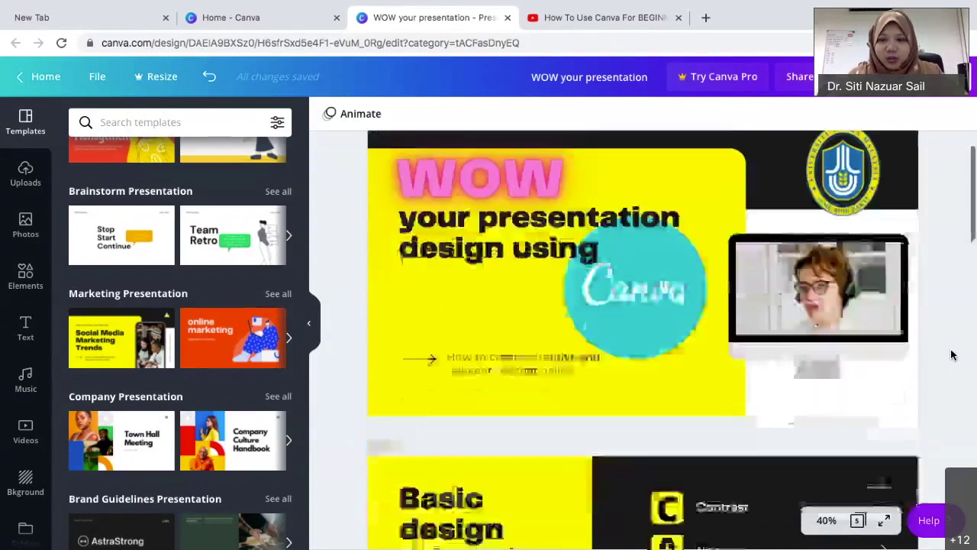
pyautogui.scroll(-5, 951, 354)
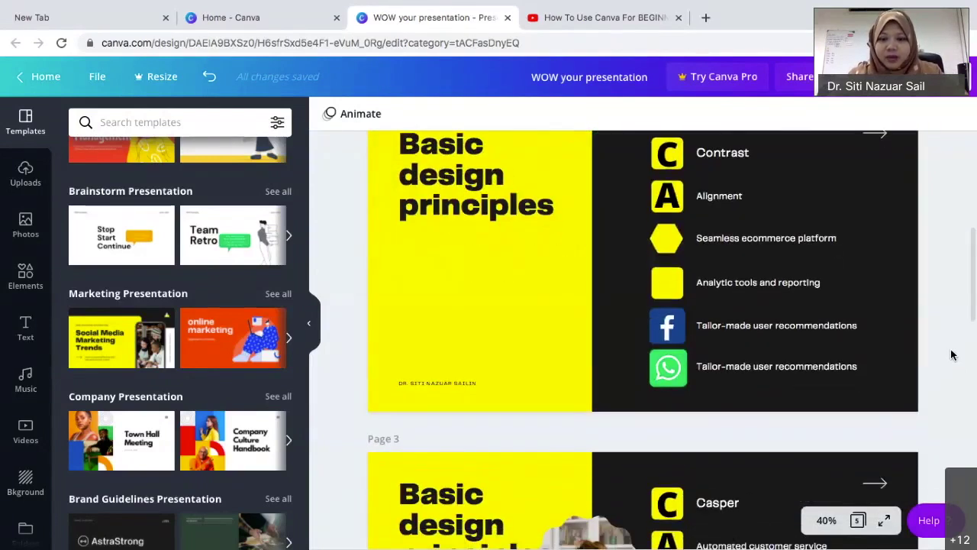
pyautogui.scroll(-3, 951, 354)
pyautogui.scroll(-8, 951, 355)
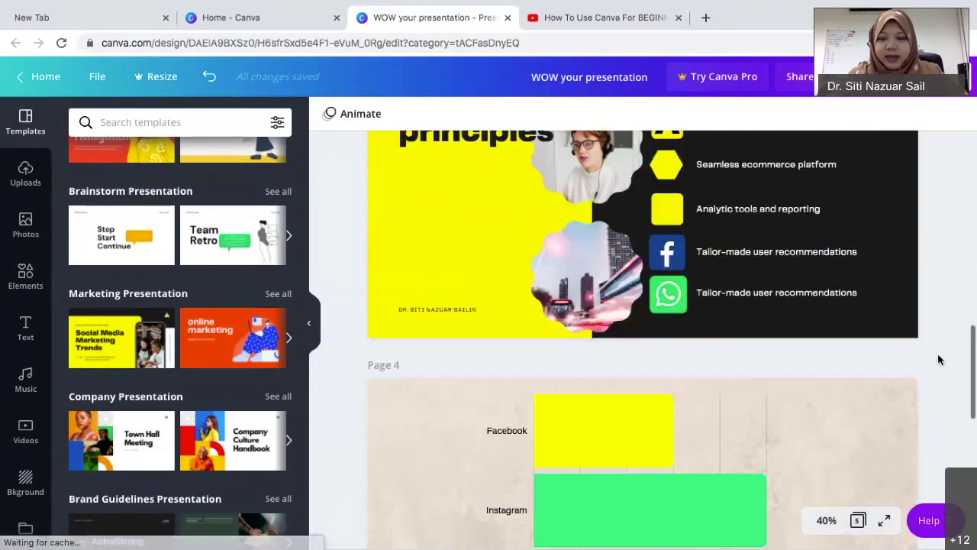
pyautogui.scroll(-7, 938, 359)
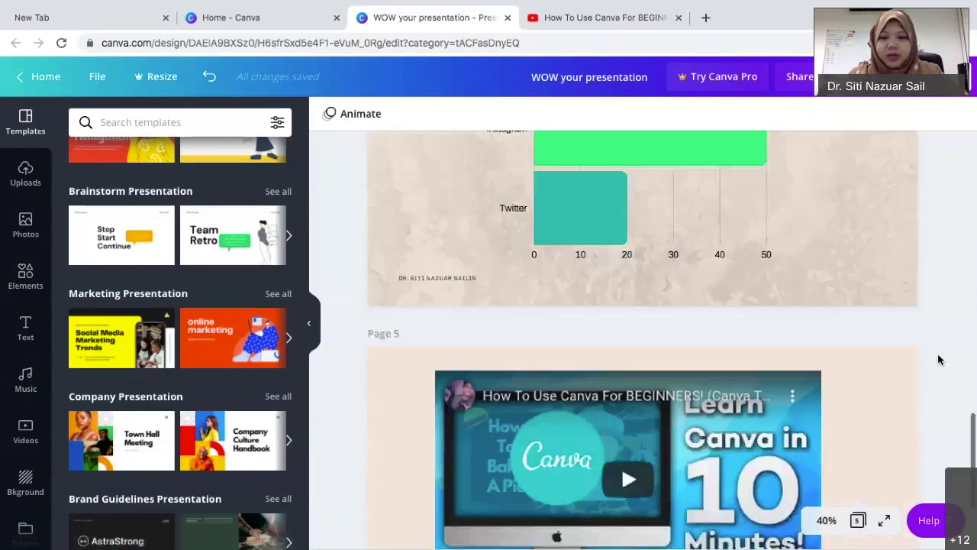
pyautogui.scroll(1, 940, 359)
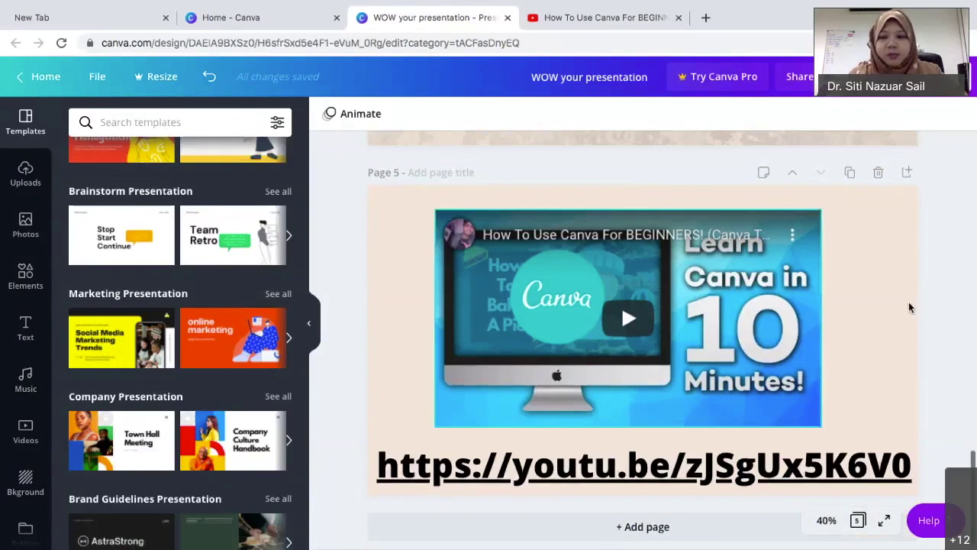
pyautogui.scroll(5, 914, 311)
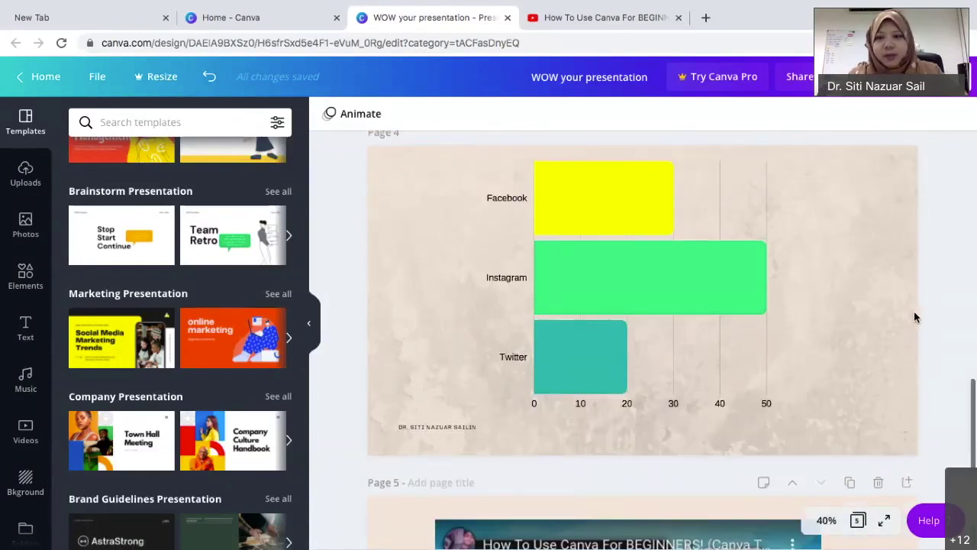
pyautogui.scroll(8, 914, 311)
pyautogui.scroll(6, 915, 316)
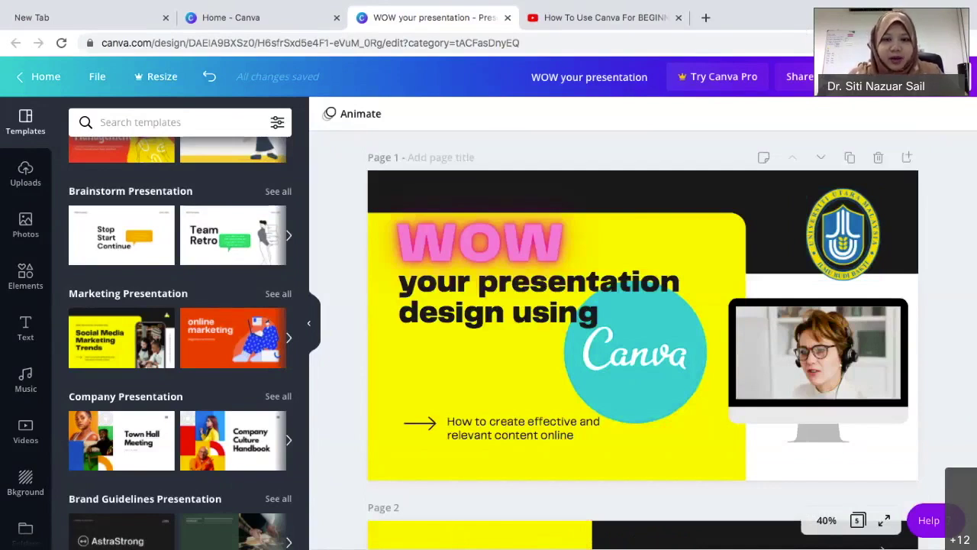
# Start presenting the design full screen with the Standard presentation type.
pyautogui.click(878, 77)
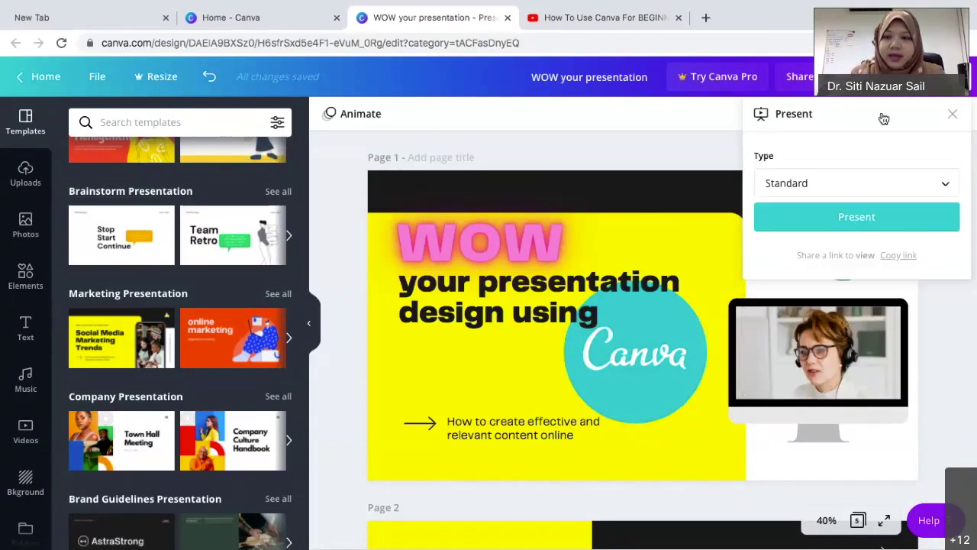
pyautogui.click(945, 188)
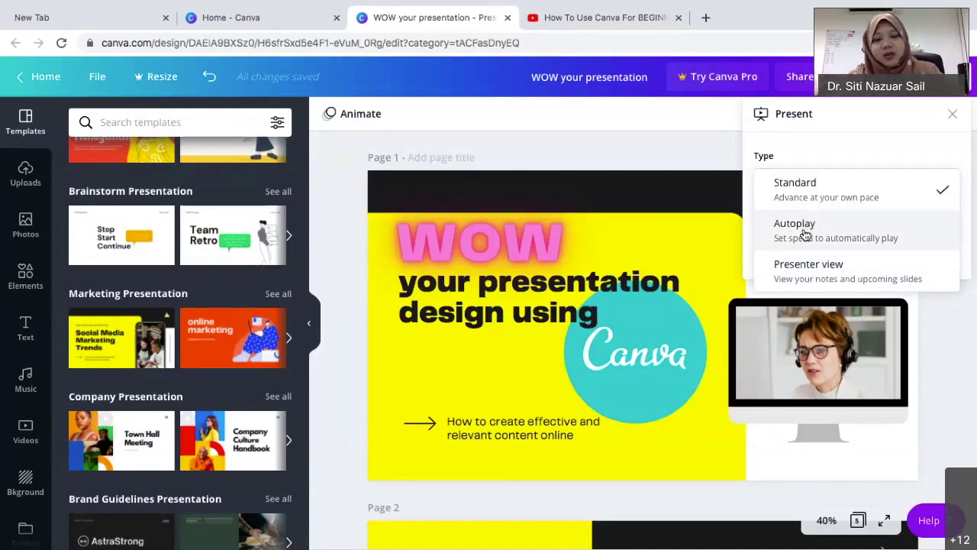
pyautogui.click(821, 191)
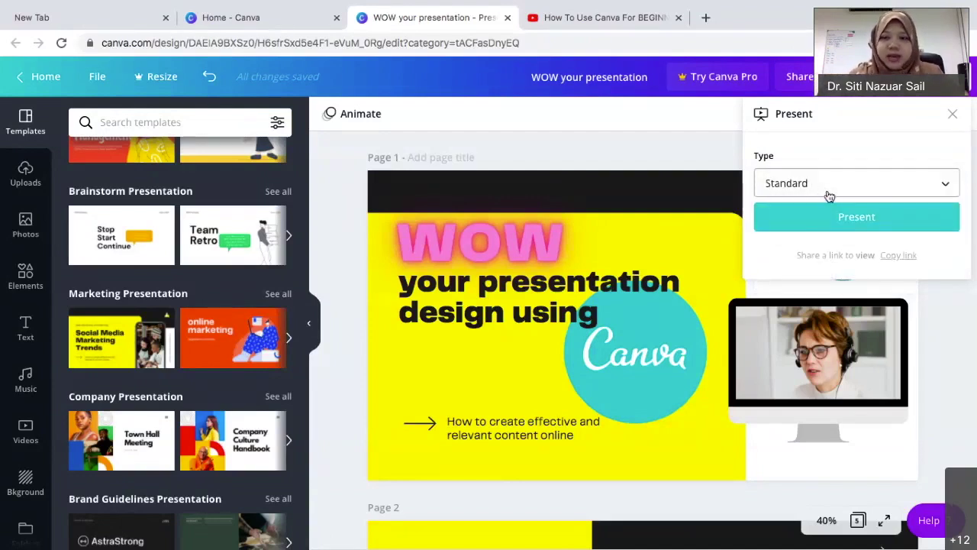
pyautogui.click(834, 219)
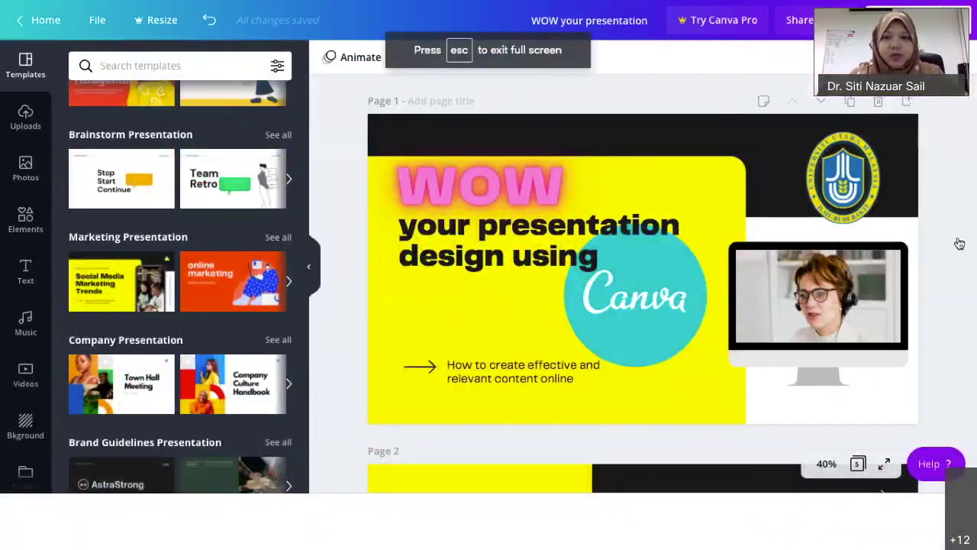